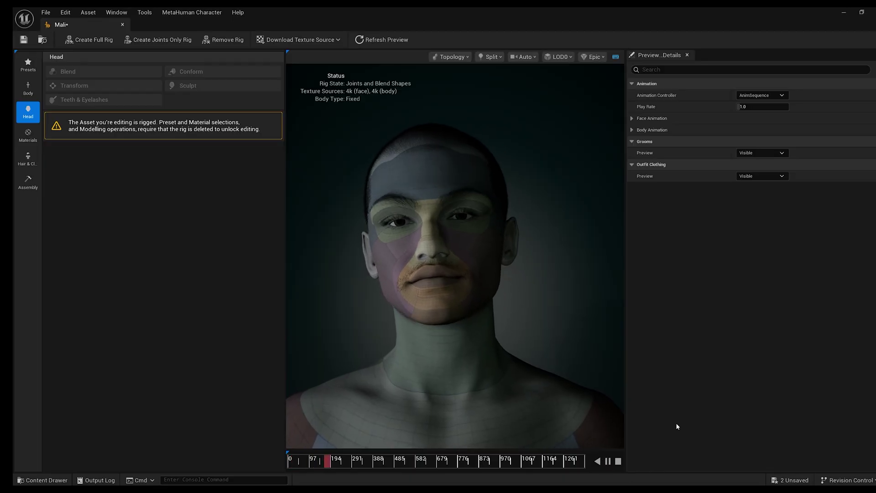
{"action": "left_click", "coordinate": [608, 460]}
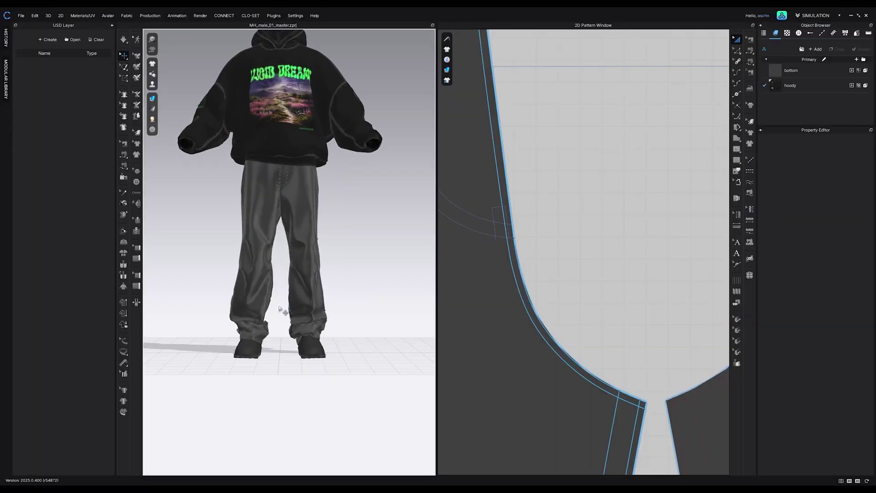
{"action": "left_click", "coordinate": [318, 350]}
{"action": "key", "text": "e"}
{"action": "right_click_drag", "start_coordinate": [353, 337], "coordinate": [324, 346]}
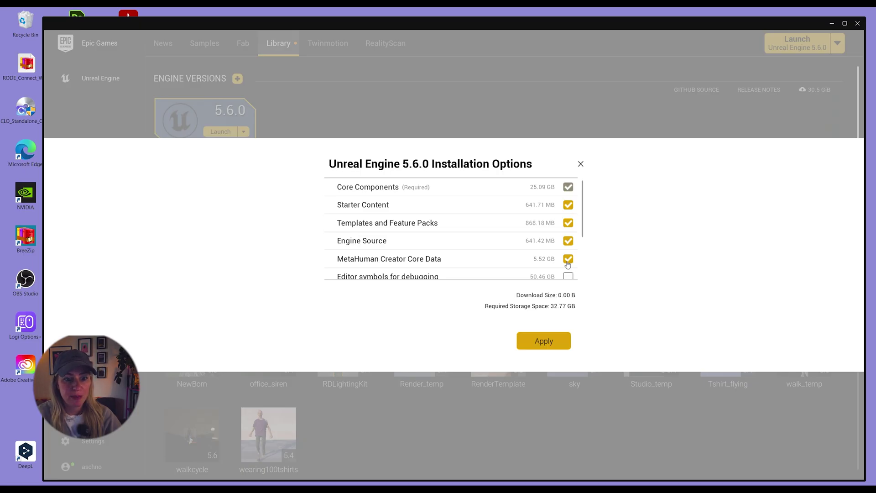
Step: Close the Unreal Engine 5.6.0 installation options unchanged and dismiss the project browser
{"action": "left_click", "coordinate": [580, 164]}
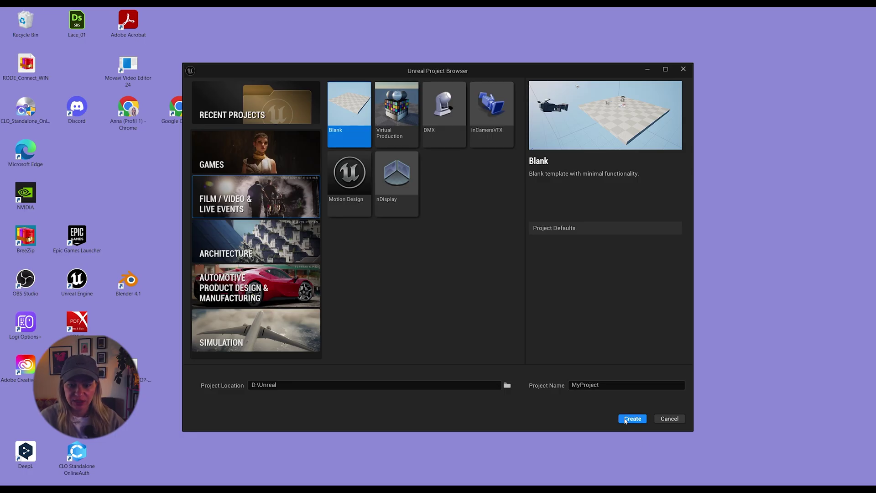
{"action": "left_click", "coordinate": [682, 69]}
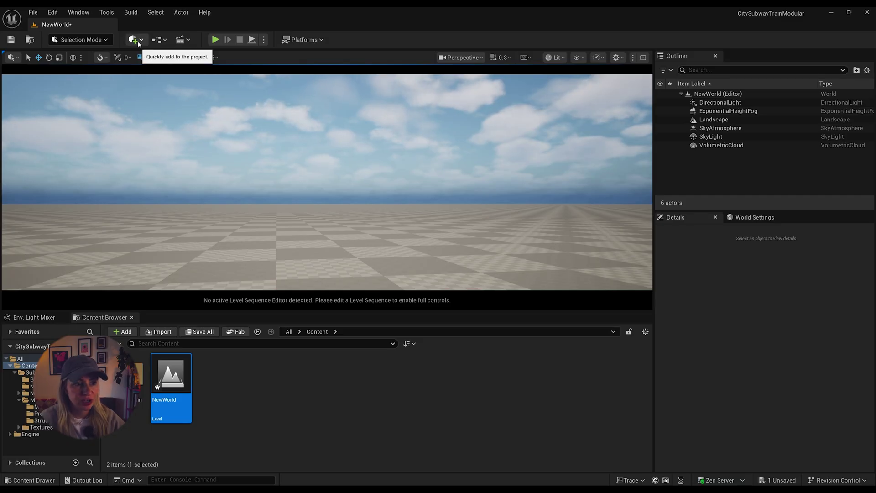
Step: Find the CLO/Marvelous Designer LiveSync plugin by searching "clo" and enable it for the project
{"action": "left_click", "coordinate": [53, 12]}
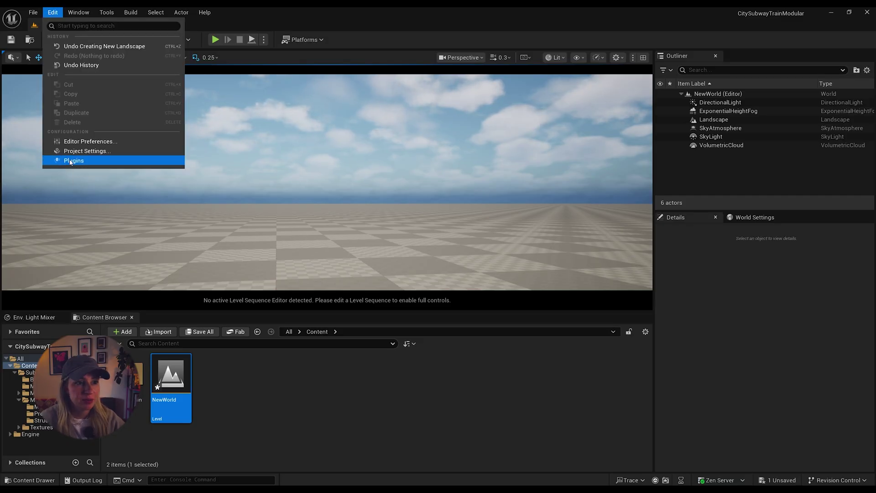
{"action": "left_click", "coordinate": [69, 162]}
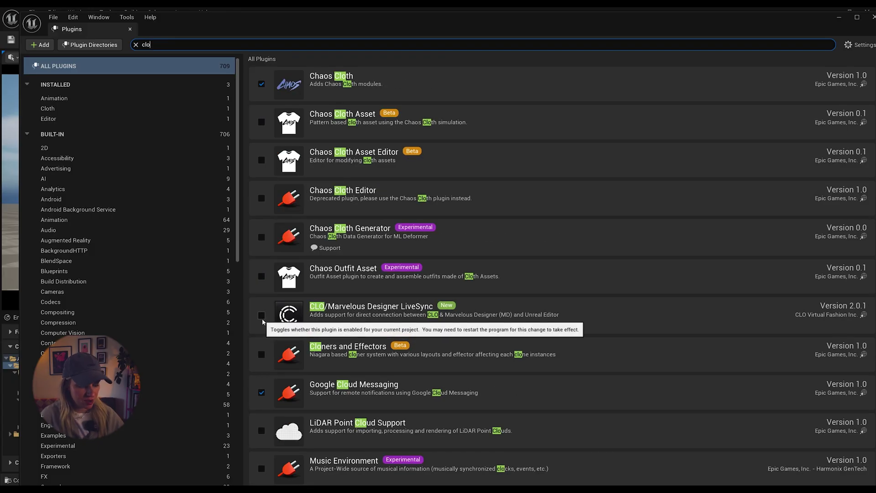
{"action": "left_click", "coordinate": [262, 315]}
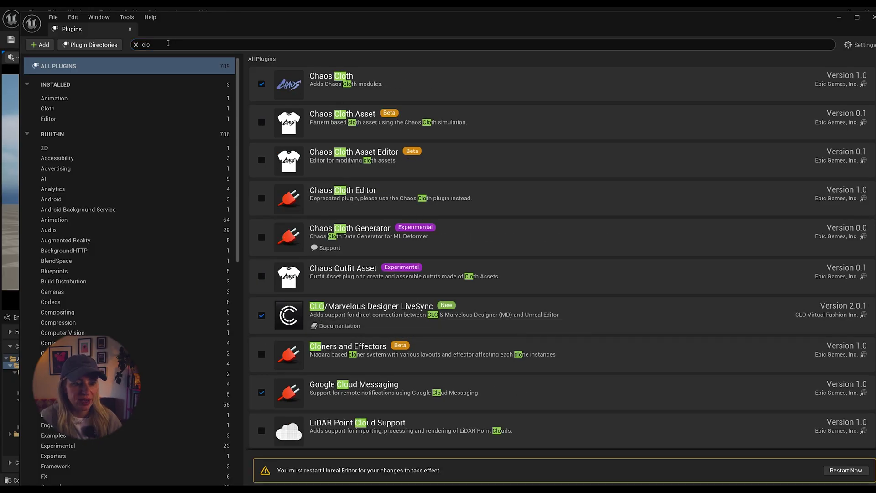
Step: Search the plugins for "substan" in place of the previous search term
{"action": "left_click", "coordinate": [135, 46]}
{"action": "type", "text": "subs"}
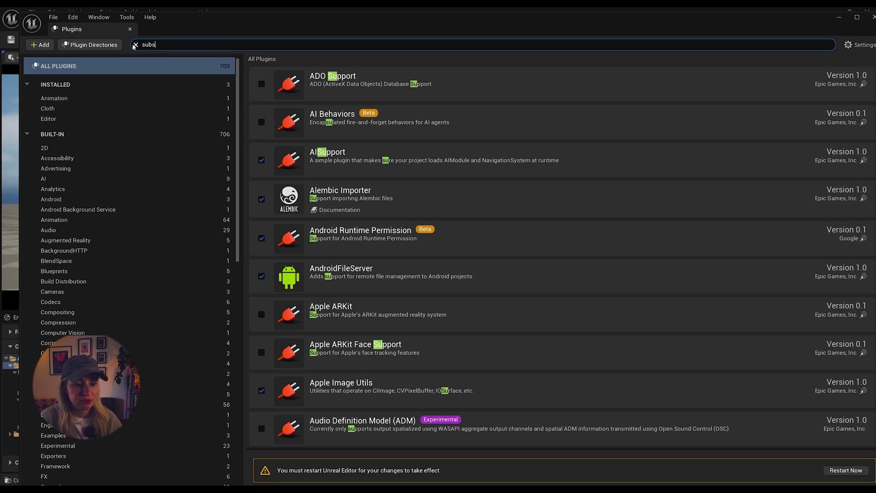
{"action": "type", "text": "tan"}
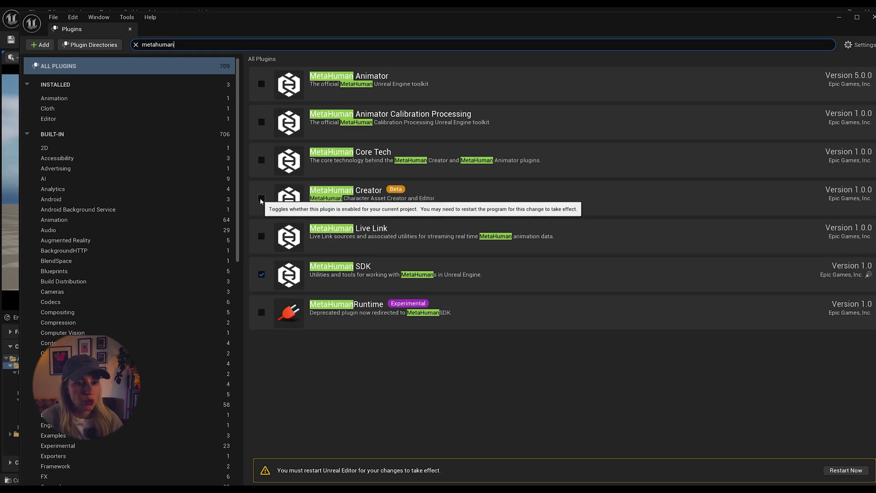
Step: Enable the MetaHuman Creator beta plugin and restart the editor to apply the plugin changes
{"action": "left_click", "coordinate": [261, 199]}
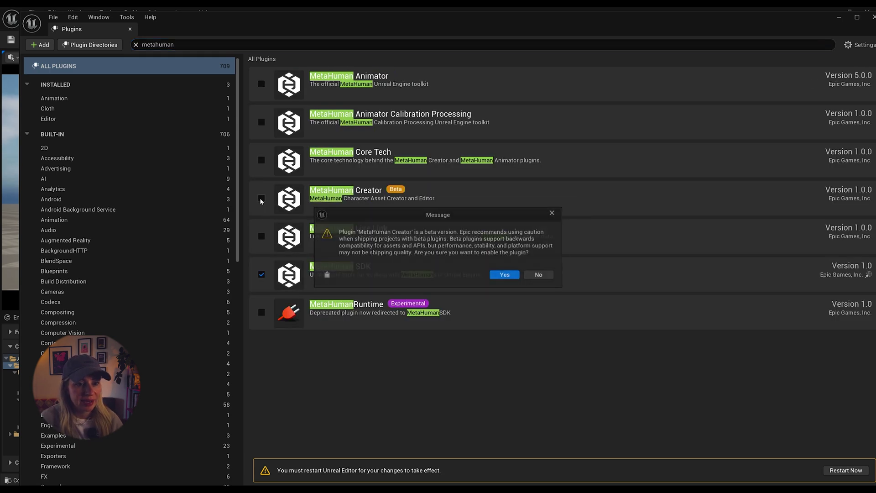
{"action": "left_click", "coordinate": [505, 274]}
{"action": "left_click", "coordinate": [845, 470]}
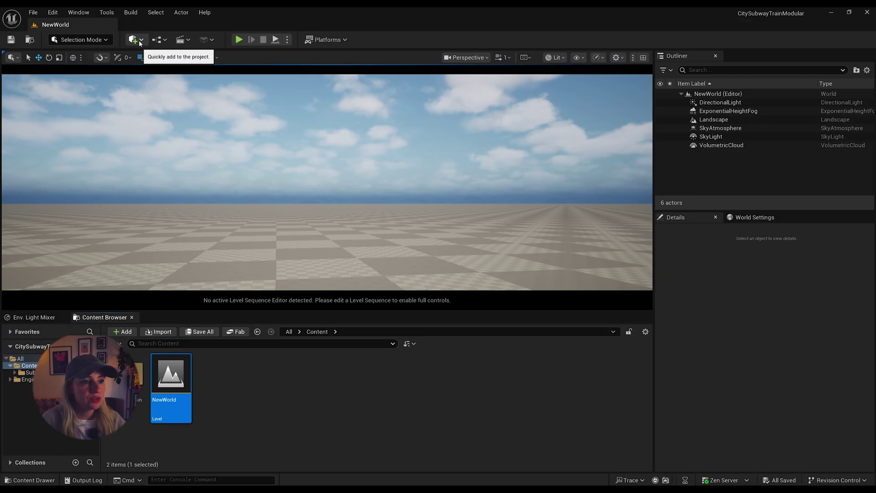
Step: Open Quixel Bridge, show the My MetaHumans collection and dismiss the plugin update notice
{"action": "left_click", "coordinate": [140, 43]}
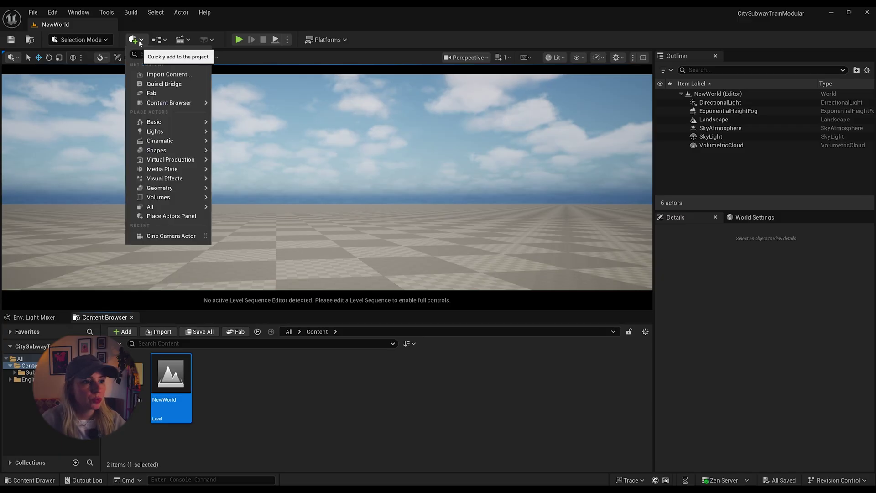
{"action": "left_click", "coordinate": [159, 84]}
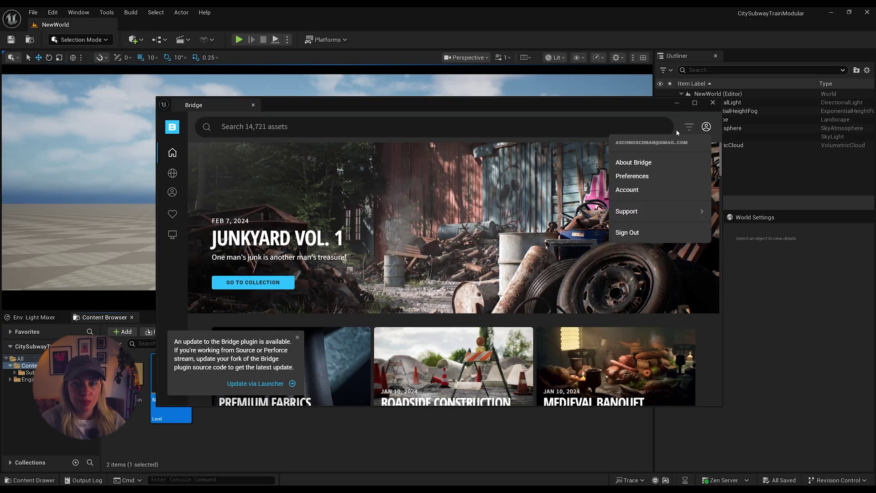
{"action": "left_click", "coordinate": [173, 193]}
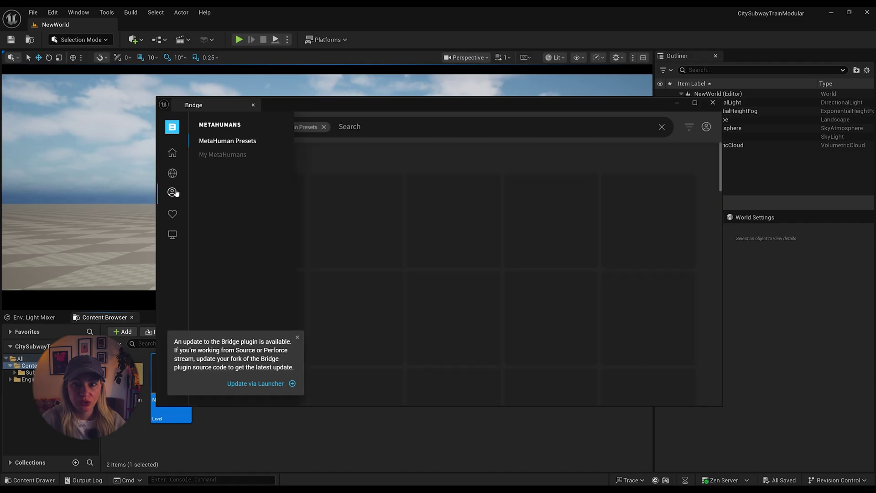
{"action": "left_click", "coordinate": [222, 155]}
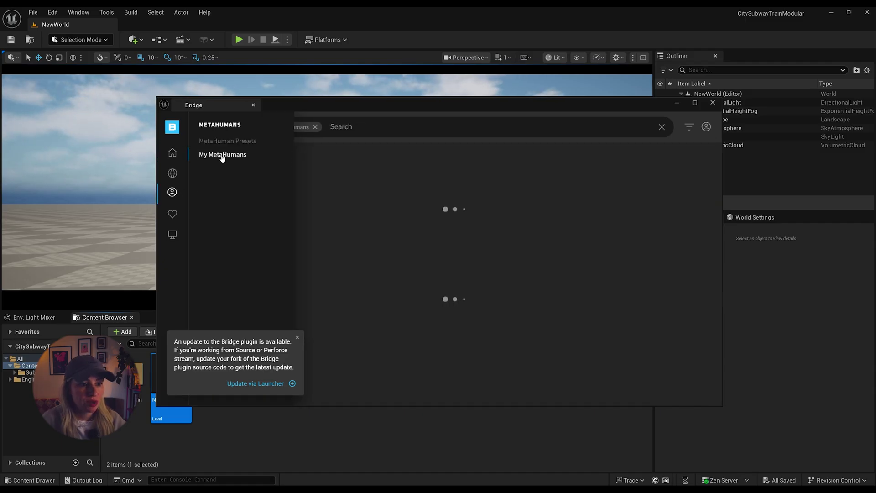
{"action": "left_click", "coordinate": [297, 339]}
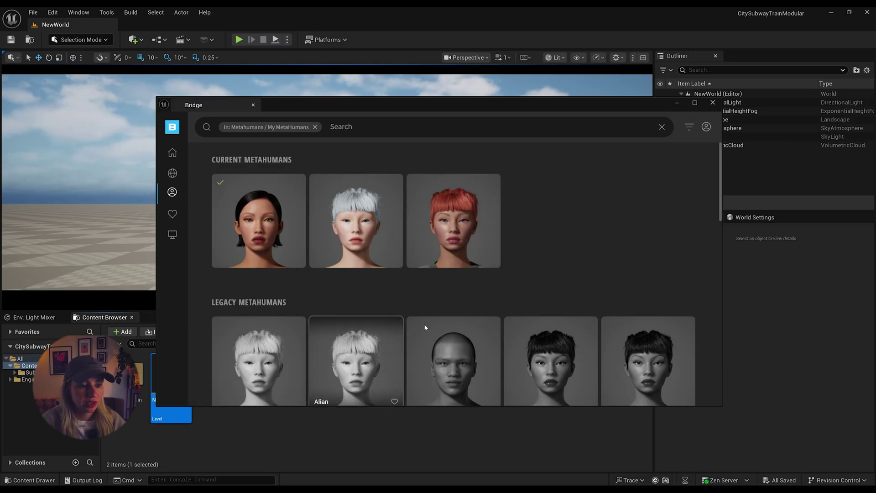
Step: Browse the legacy MetaHumans, select 1N0_male and set the download quality to Cinematic (Complete)
{"action": "scroll", "coordinate": [591, 253], "scroll_direction": "down", "scroll_amount": 3}
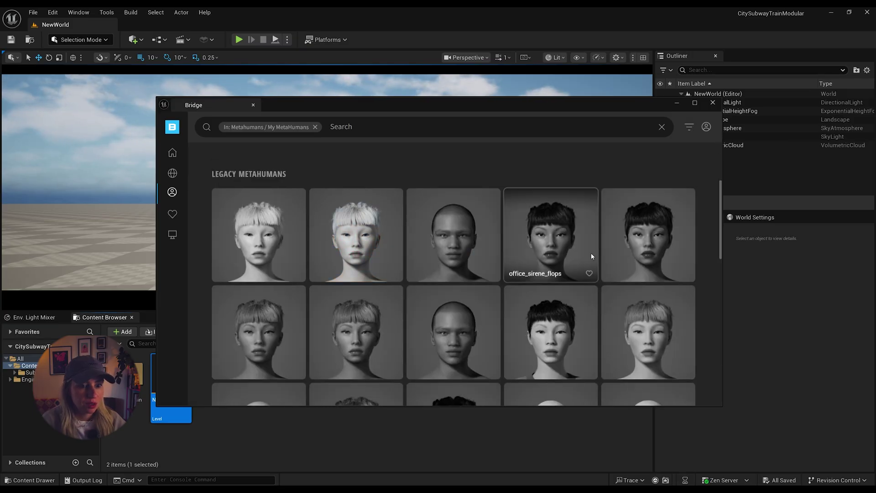
{"action": "scroll", "coordinate": [590, 252], "scroll_direction": "down", "scroll_amount": 3}
{"action": "scroll", "coordinate": [574, 255], "scroll_direction": "up", "scroll_amount": 4}
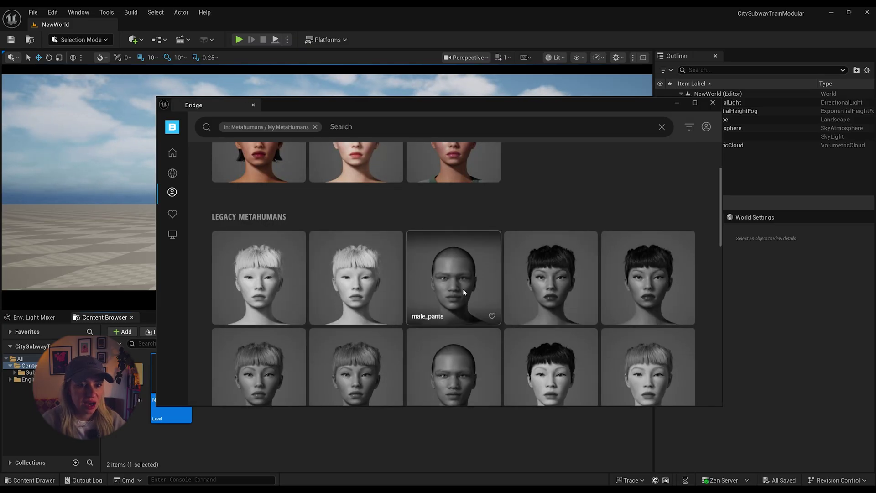
{"action": "scroll", "coordinate": [463, 288], "scroll_direction": "down", "scroll_amount": 2}
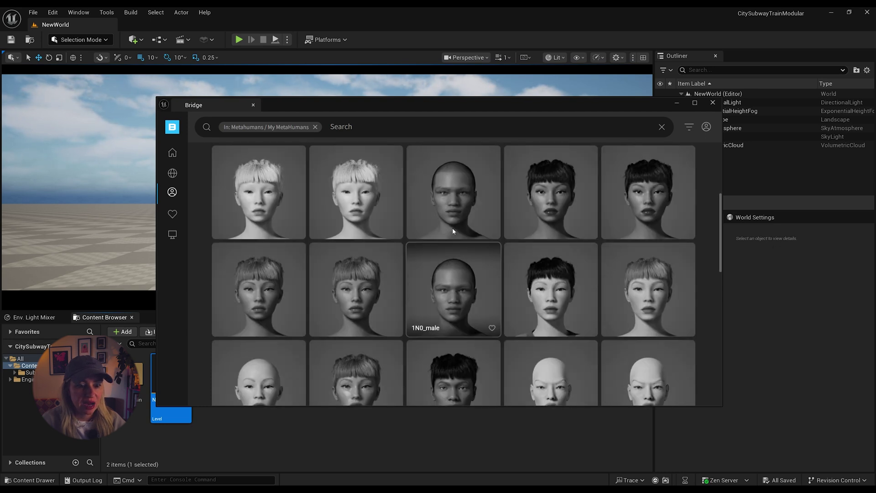
{"action": "left_click", "coordinate": [446, 279]}
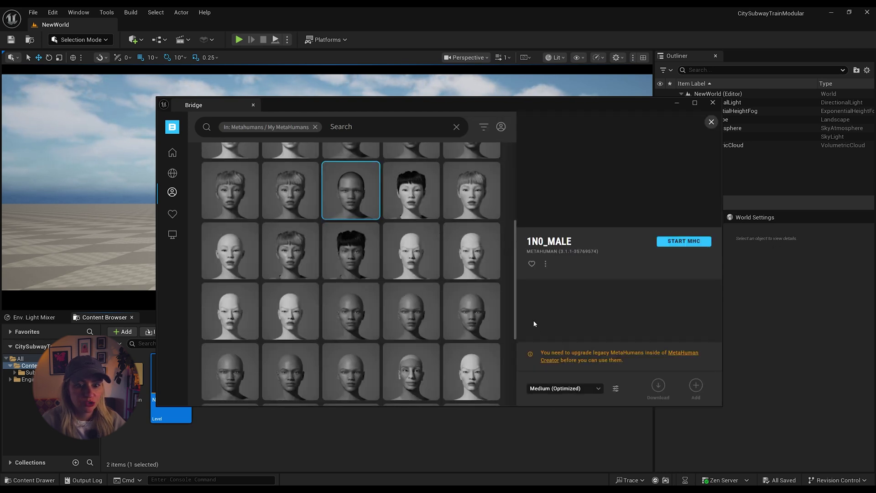
{"action": "left_click", "coordinate": [589, 391]}
{"action": "left_click", "coordinate": [589, 395]}
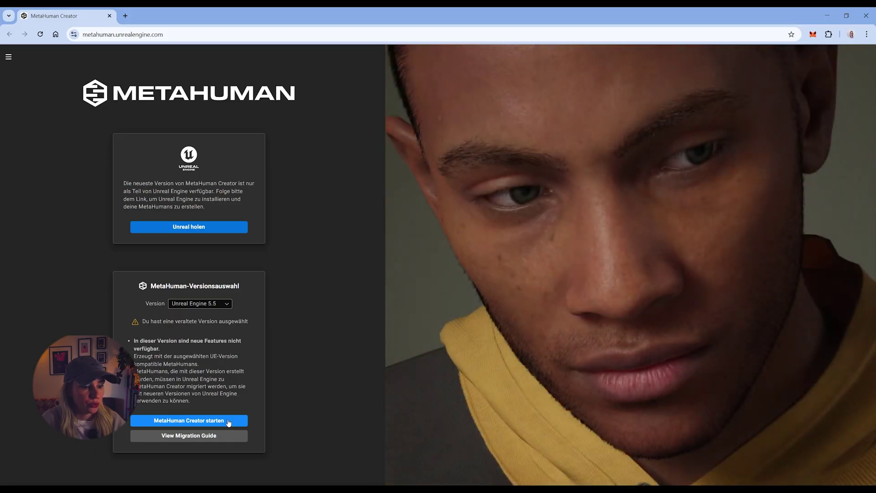
Step: In the browser, start MetaHuman Creator for Unreal Engine 5.5 and upgrade the outdated male_pants MetaHuman to the active version
{"action": "left_click", "coordinate": [229, 421]}
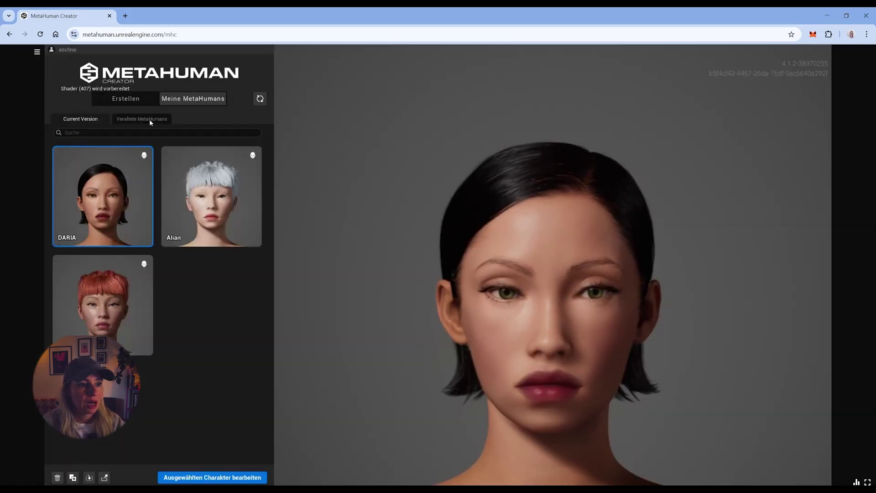
{"action": "left_click", "coordinate": [150, 119]}
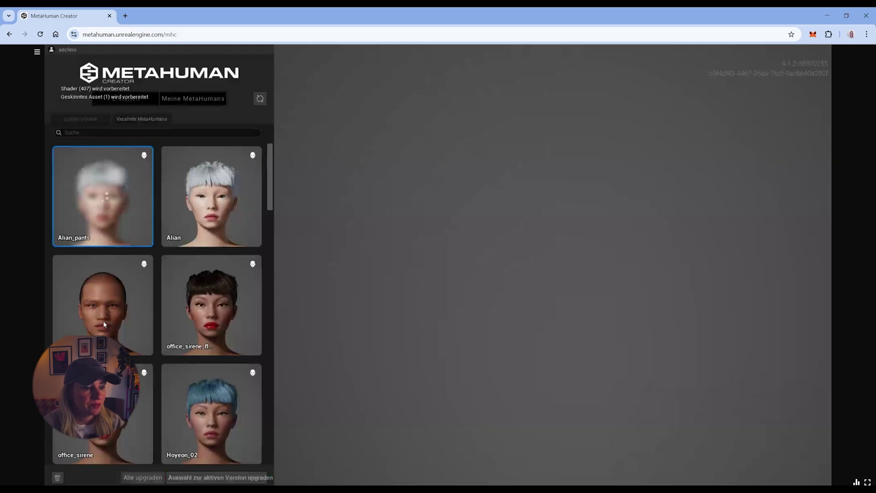
{"action": "left_click", "coordinate": [110, 295]}
{"action": "scroll", "coordinate": [102, 205], "scroll_direction": "down", "scroll_amount": 2}
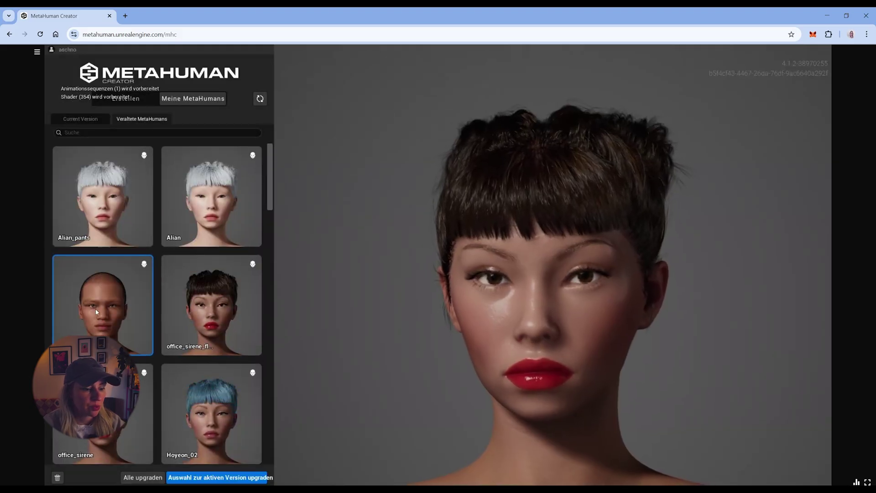
{"action": "left_click", "coordinate": [212, 477]}
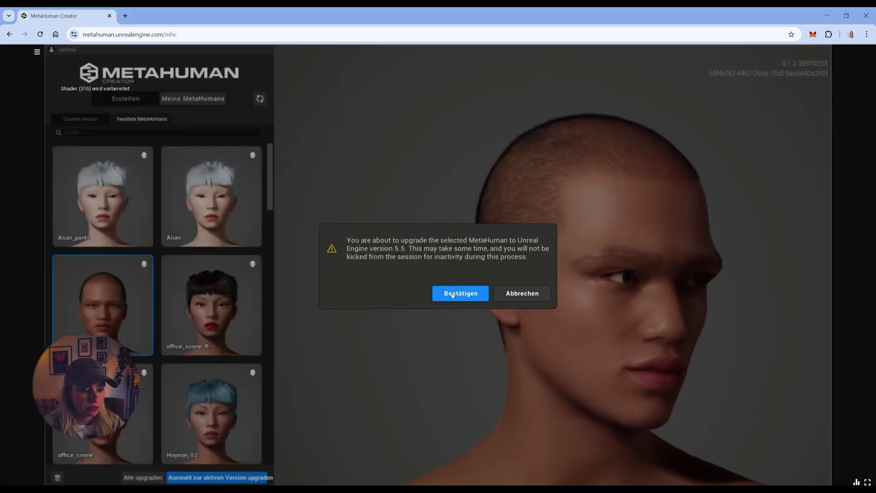
{"action": "left_click", "coordinate": [458, 292]}
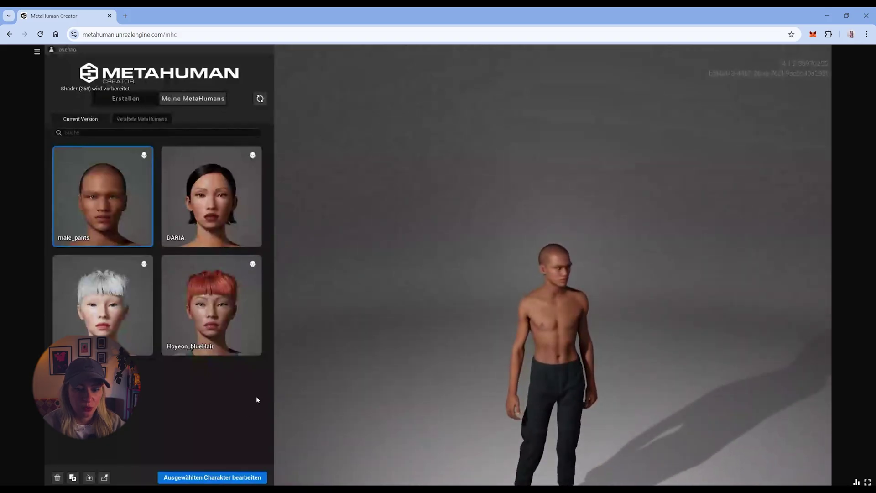
Step: Open the upgraded male_pants character for editing and remove its trousers
{"action": "left_click", "coordinate": [224, 478]}
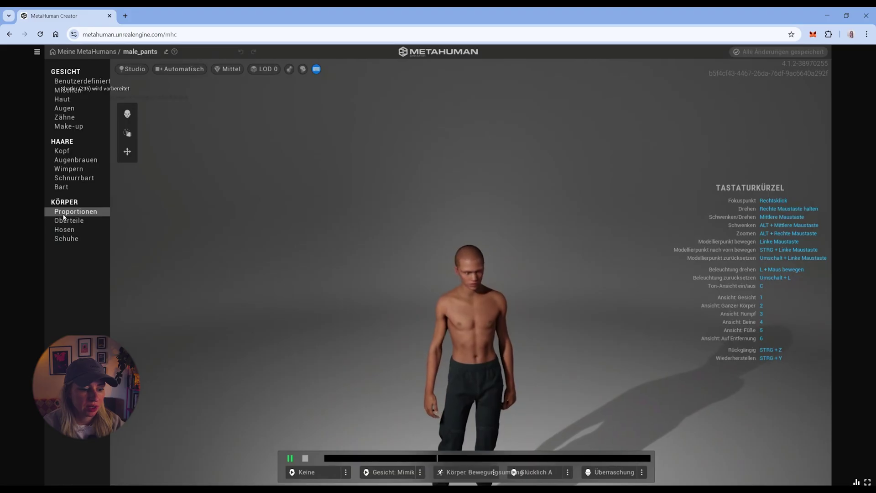
{"action": "left_click", "coordinate": [62, 232]}
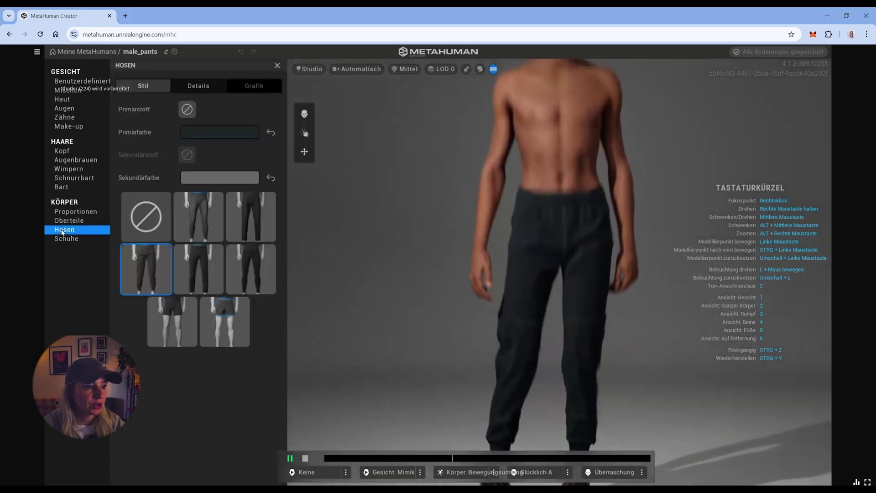
{"action": "left_click", "coordinate": [137, 213]}
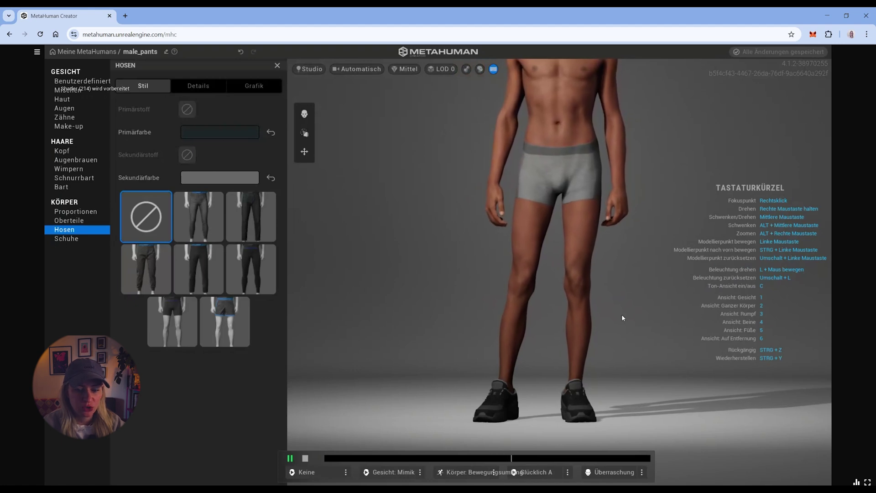
{"action": "right_click_drag", "start_coordinate": [601, 330], "coordinate": [737, 357]}
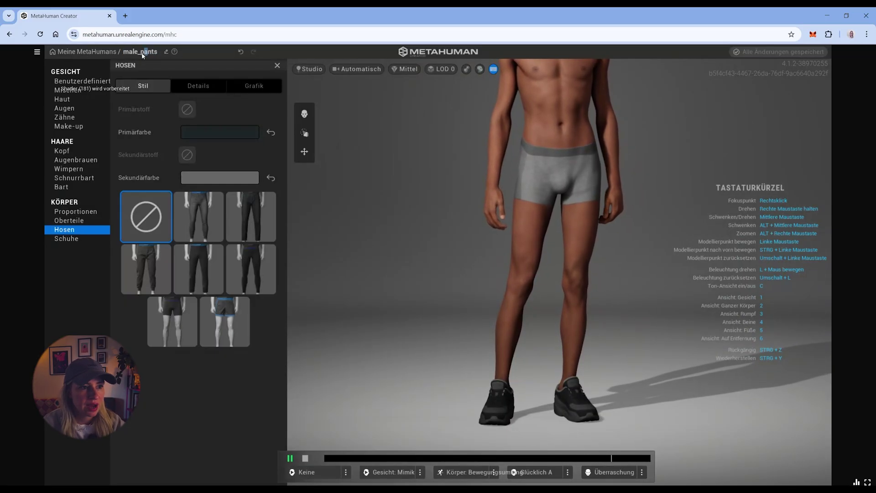
Step: Rename the MetaHuman as male_sneaker
{"action": "left_click_drag", "start_coordinate": [142, 55], "coordinate": [162, 53]}
{"action": "key", "text": "BackSpace"}
{"action": "key", "text": "BackSpace"}
{"action": "type", "text": "sne"}
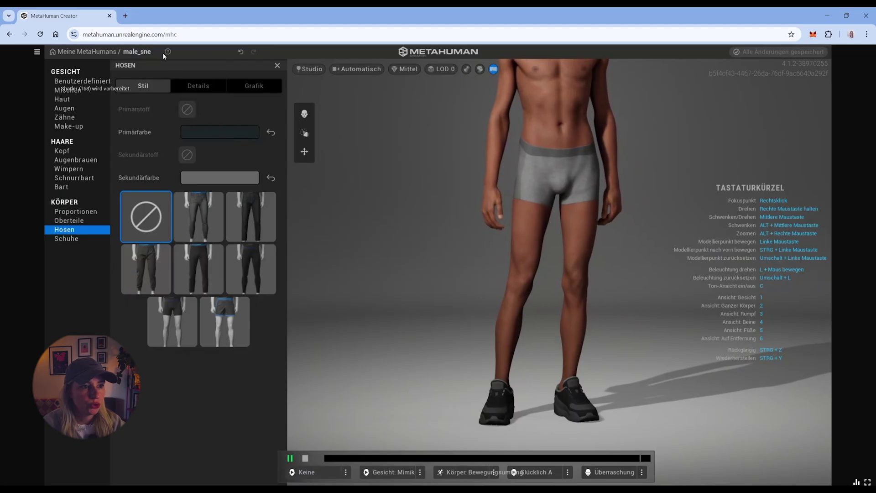
{"action": "type", "text": "aker"}
{"action": "key", "text": "Return"}
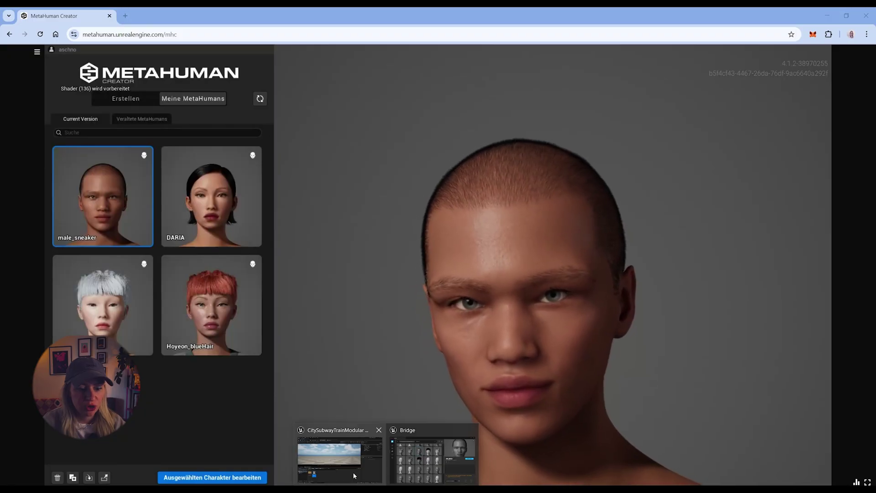
Step: Switch to Bridge in Unreal Engine, select male_sneaker under the current MetaHumans and download it into the project at Cinematic (Complete) quality
{"action": "left_click", "coordinate": [352, 472]}
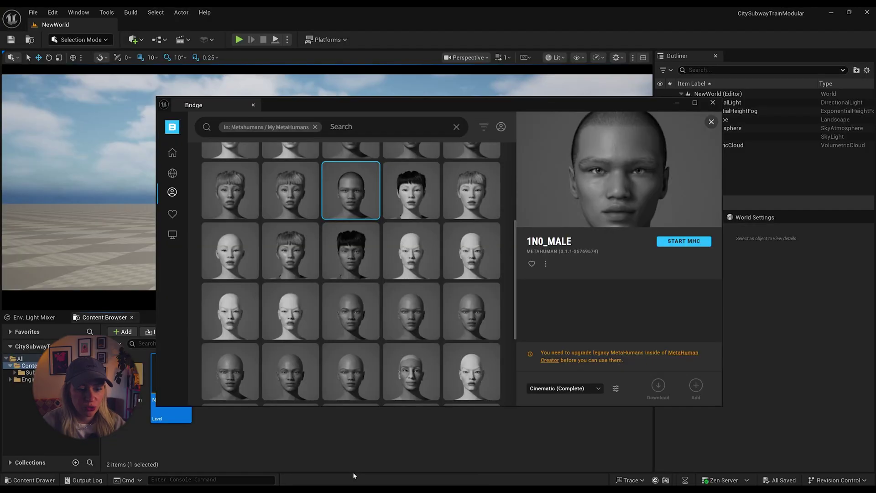
{"action": "scroll", "coordinate": [369, 272], "scroll_direction": "up", "scroll_amount": 4}
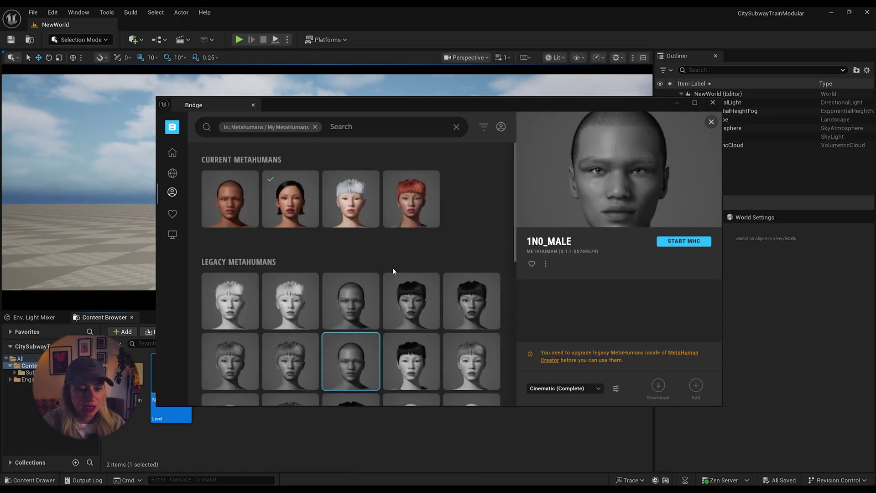
{"action": "left_click", "coordinate": [233, 204]}
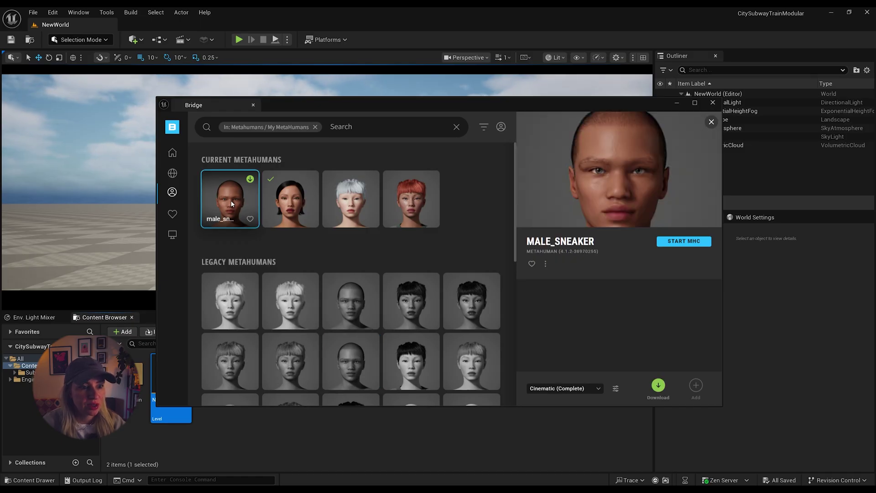
{"action": "left_click", "coordinate": [658, 386]}
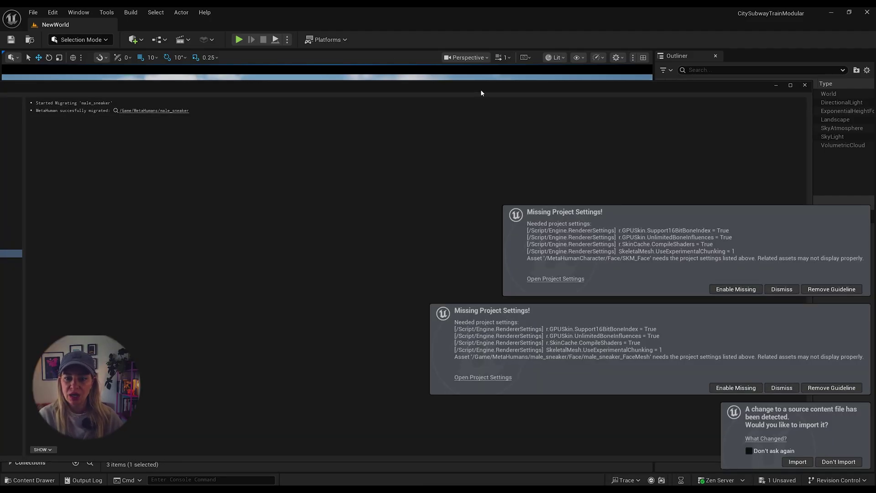
{"action": "left_click_drag", "start_coordinate": [480, 91], "coordinate": [480, 43]}
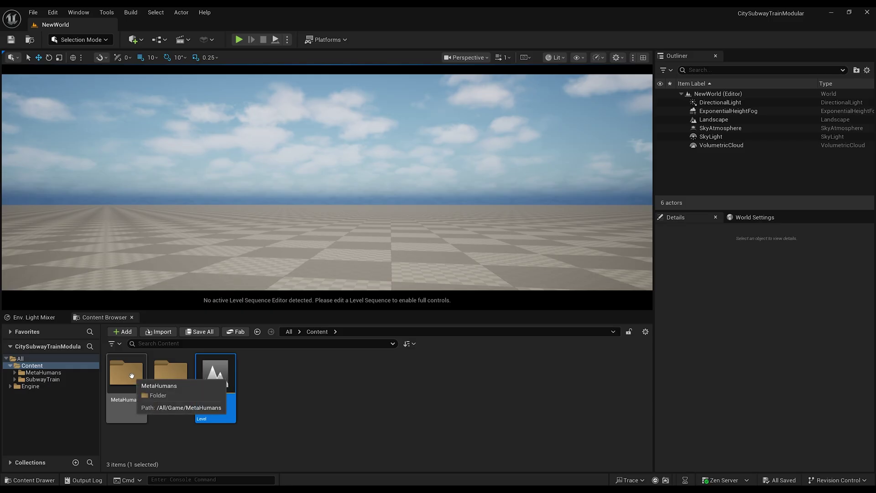
Step: Open the male_sneaker MetaHuman character asset from the project's MetaHumans folder and maximize its editor
{"action": "double_click", "coordinate": [132, 376]}
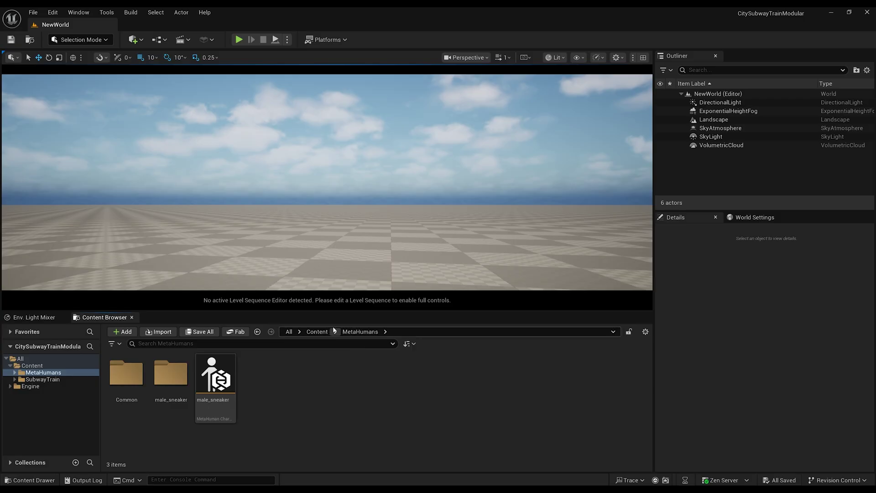
{"action": "left_click", "coordinate": [315, 331]}
{"action": "left_click", "coordinate": [122, 382]}
{"action": "double_click", "coordinate": [122, 382]}
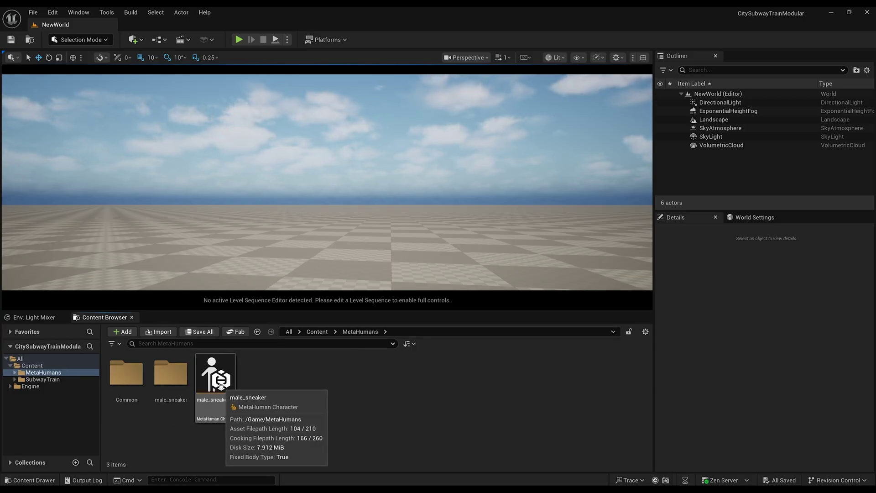
{"action": "double_click", "coordinate": [221, 386]}
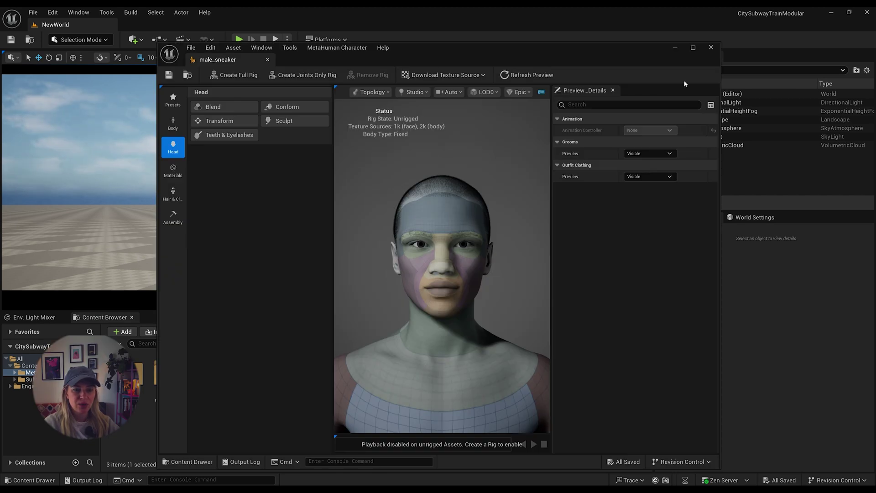
{"action": "left_click", "coordinate": [693, 48]}
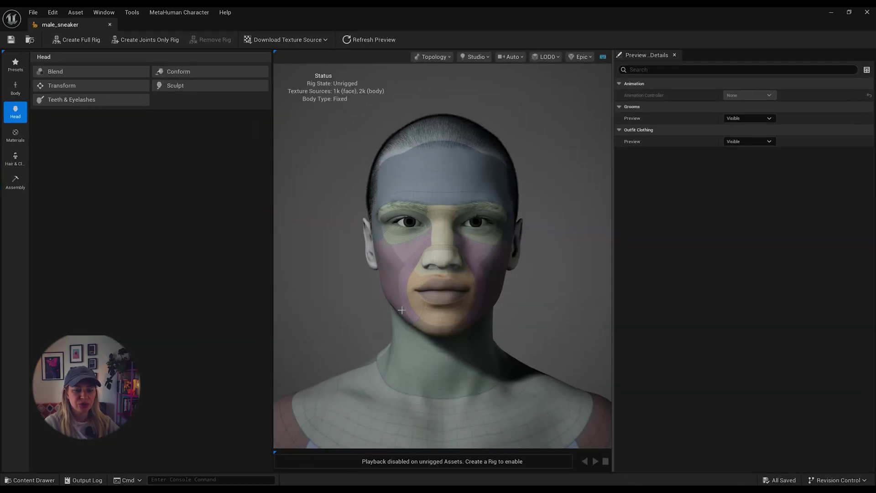
Step: Look through the character's head Transform and Sculpt tools, the preset library and the body Blend options
{"action": "scroll", "coordinate": [411, 342], "scroll_direction": "up", "scroll_amount": 5}
{"action": "scroll", "coordinate": [412, 343], "scroll_direction": "down", "scroll_amount": 5}
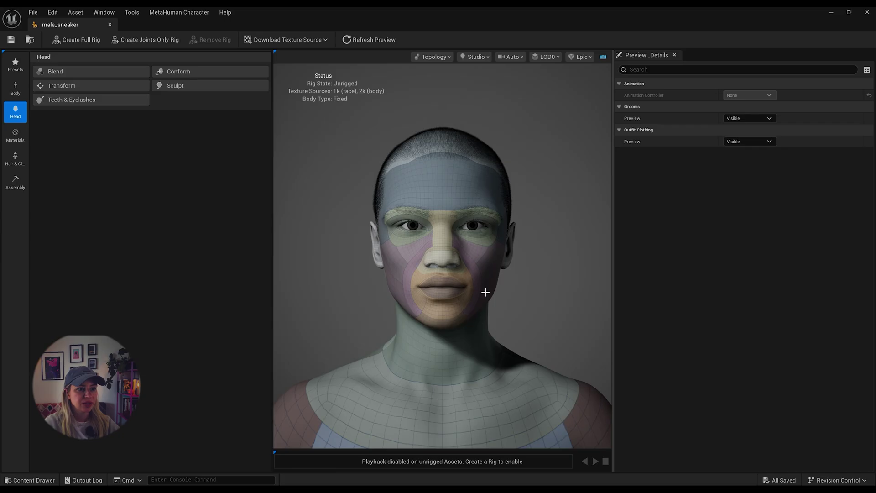
{"action": "left_click_drag", "start_coordinate": [527, 315], "coordinate": [468, 326]}
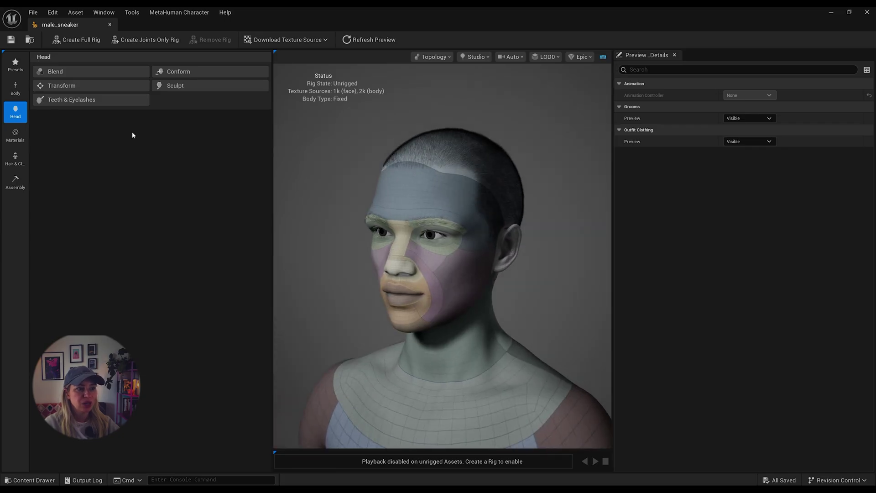
{"action": "left_click", "coordinate": [93, 88]}
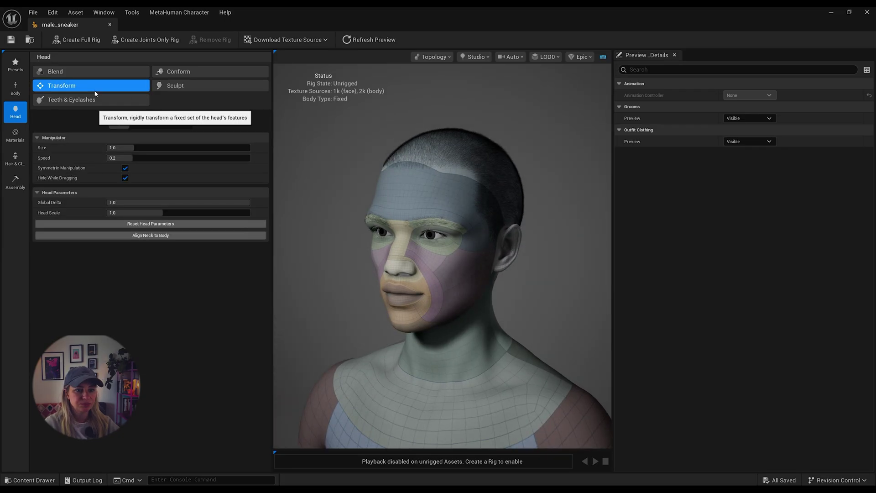
{"action": "left_click", "coordinate": [178, 88]}
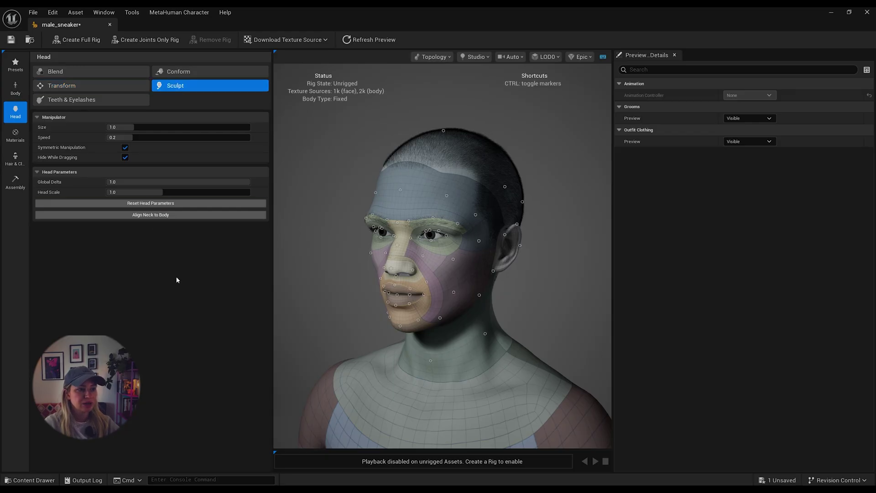
{"action": "left_click", "coordinate": [15, 67]}
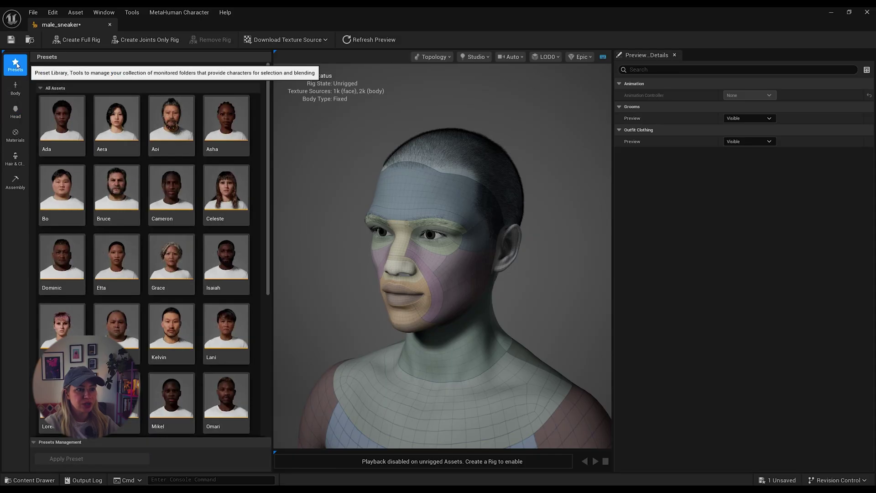
{"action": "left_click", "coordinate": [16, 90]}
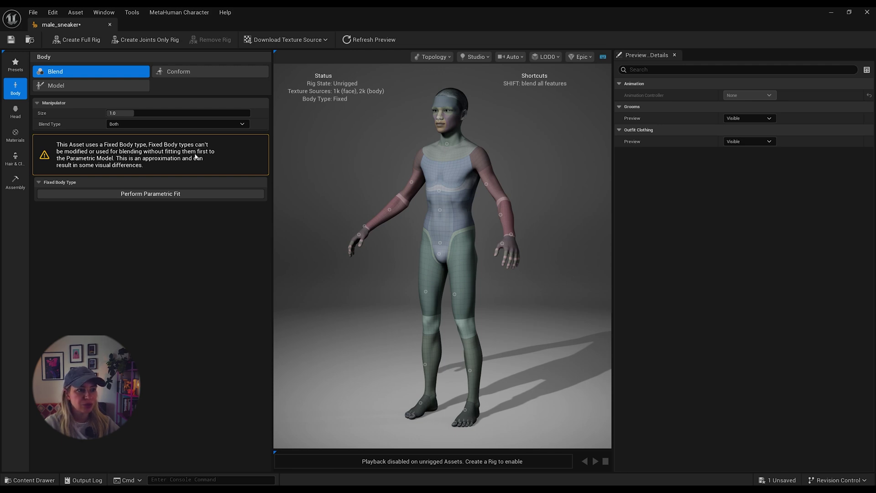
{"action": "left_click", "coordinate": [139, 197]}
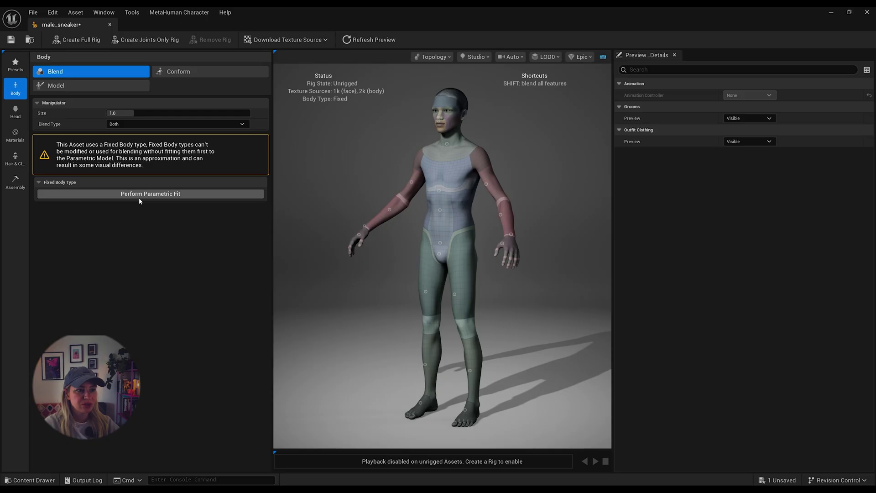
Step: Return to sculpting the head and pull the ears outward using the symmetric sculpt markers
{"action": "left_click", "coordinate": [15, 111]}
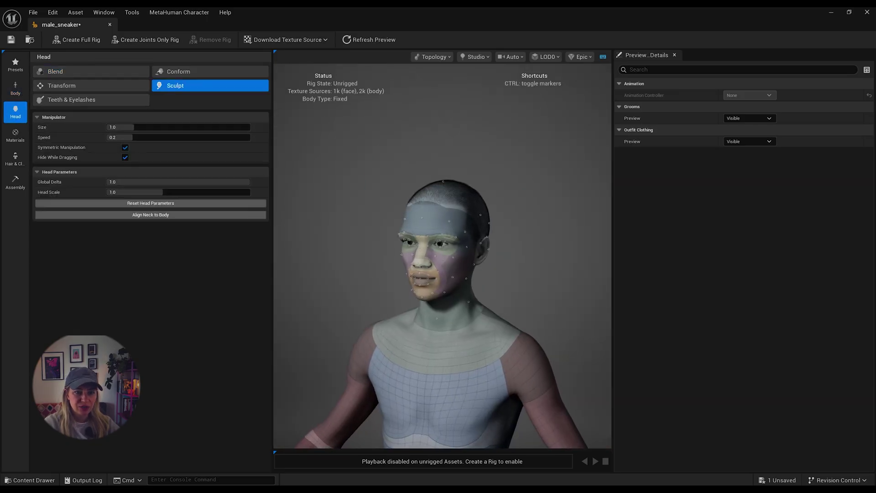
{"action": "left_click_drag", "start_coordinate": [425, 265], "coordinate": [426, 267]}
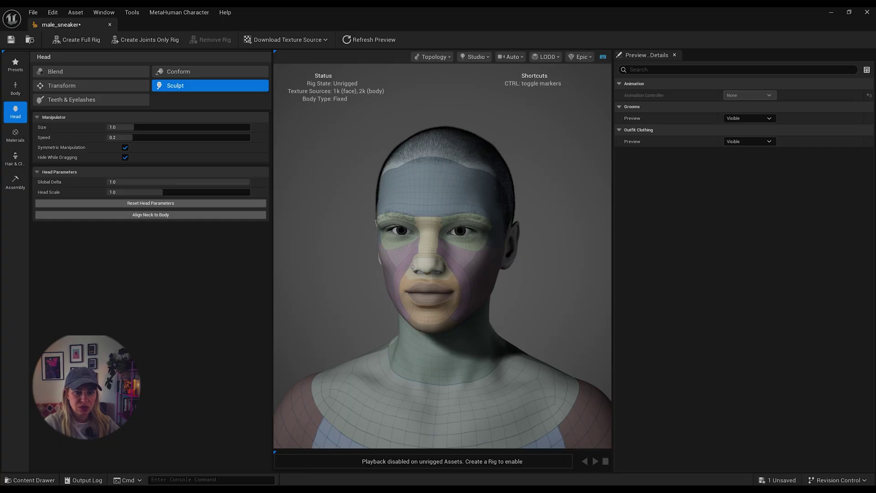
{"action": "mouse_move", "coordinate": [412, 268]}
{"action": "left_mouse_down"}
{"action": "mouse_move", "coordinate": [515, 267]}
{"action": "mouse_move", "coordinate": [474, 265]}
{"action": "left_mouse_up"}
{"action": "scroll", "coordinate": [414, 256], "scroll_direction": "up", "scroll_amount": 8}
{"action": "scroll", "coordinate": [462, 258], "scroll_direction": "down", "scroll_amount": 8}
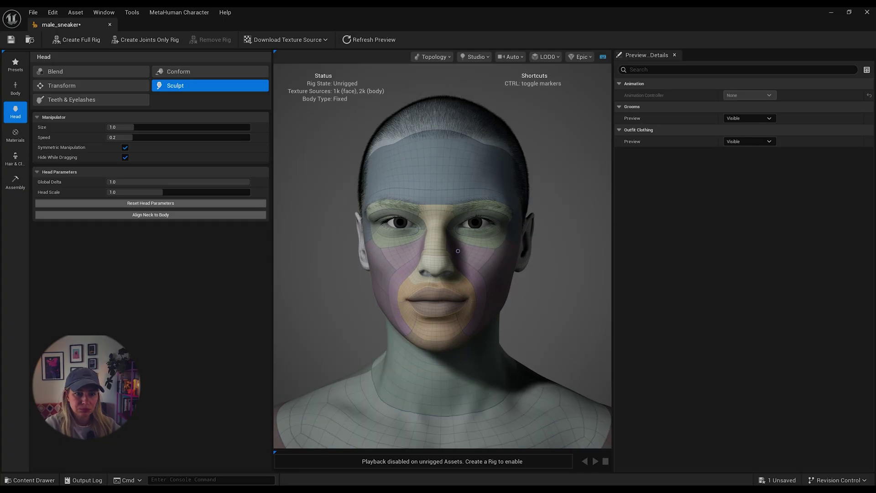
{"action": "middle_click_drag", "start_coordinate": [481, 317], "coordinate": [448, 316]}
{"action": "left_click_drag", "start_coordinate": [444, 216], "coordinate": [443, 219]}
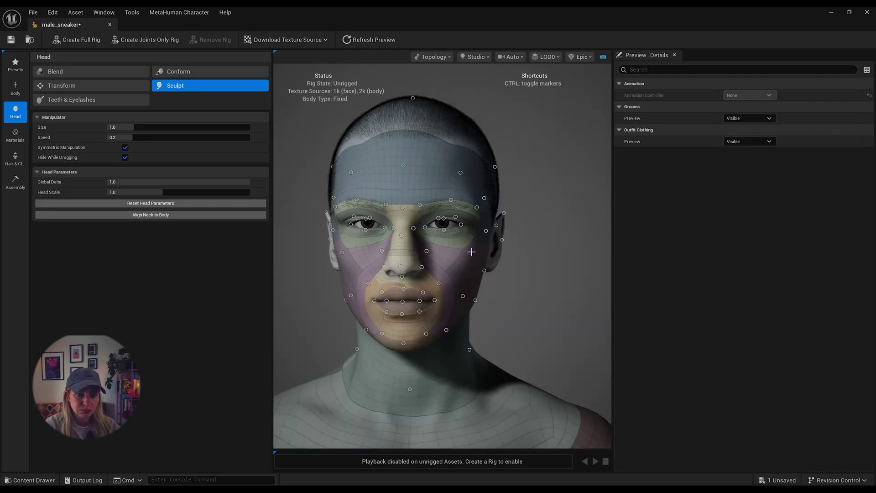
{"action": "left_click_drag", "start_coordinate": [476, 208], "coordinate": [508, 216]}
{"action": "scroll", "coordinate": [509, 216], "scroll_direction": "down", "scroll_amount": 5}
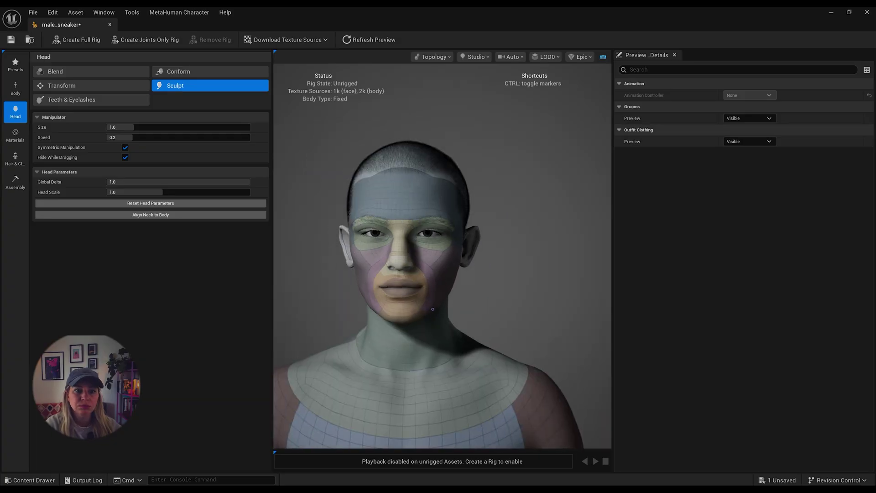
Step: Sculpt a wider, squarer jaw with the facial markers, checking the head from the side and the front
{"action": "scroll", "coordinate": [432, 313], "scroll_direction": "up", "scroll_amount": 1}
{"action": "left_click_drag", "start_coordinate": [333, 313], "coordinate": [456, 310]}
{"action": "scroll", "coordinate": [456, 256], "scroll_direction": "up", "scroll_amount": 6}
{"action": "scroll", "coordinate": [456, 256], "scroll_direction": "down", "scroll_amount": 6}
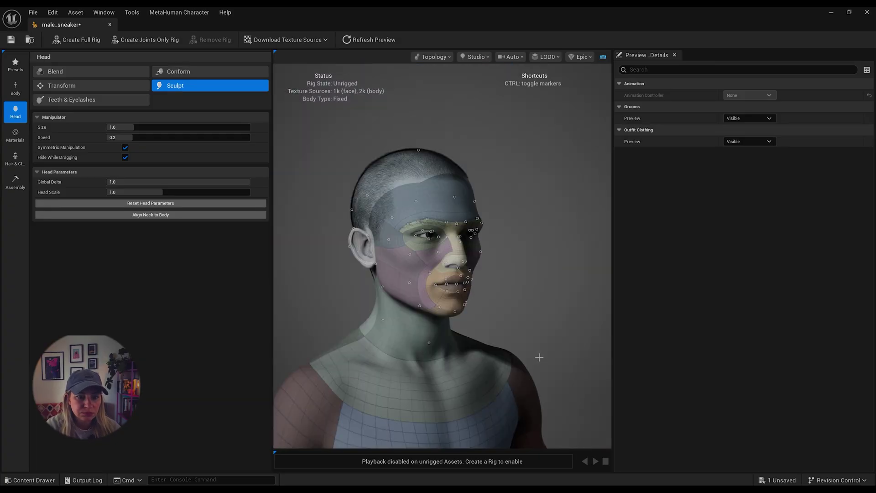
{"action": "left_click_drag", "start_coordinate": [483, 268], "coordinate": [433, 268]}
{"action": "mouse_move", "coordinate": [448, 198]}
{"action": "left_mouse_down"}
{"action": "mouse_move", "coordinate": [469, 195]}
{"action": "mouse_move", "coordinate": [460, 215]}
{"action": "left_mouse_up"}
{"action": "scroll", "coordinate": [400, 298], "scroll_direction": "up", "scroll_amount": 3}
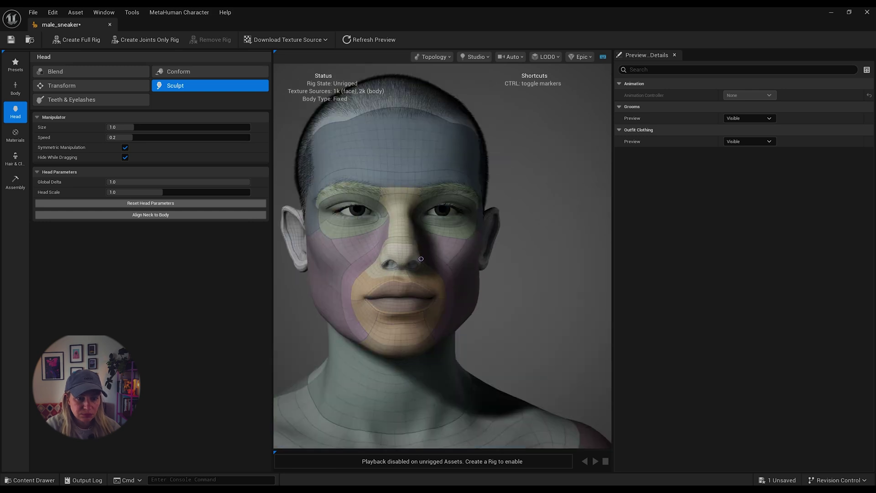
{"action": "left_click_drag", "start_coordinate": [400, 299], "coordinate": [401, 314]}
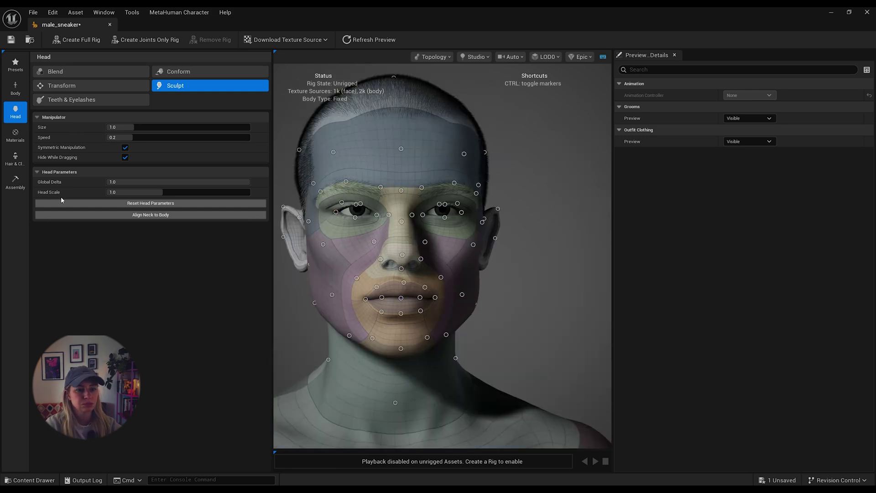
Step: Inspect the character's skin materials, then compare the face with the makeup foundation off and on
{"action": "left_click", "coordinate": [15, 135]}
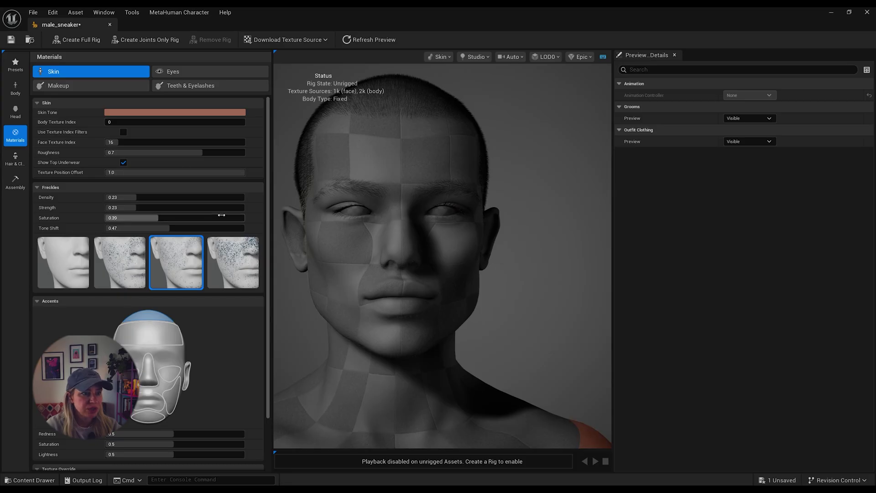
{"action": "mouse_move", "coordinate": [222, 215]}
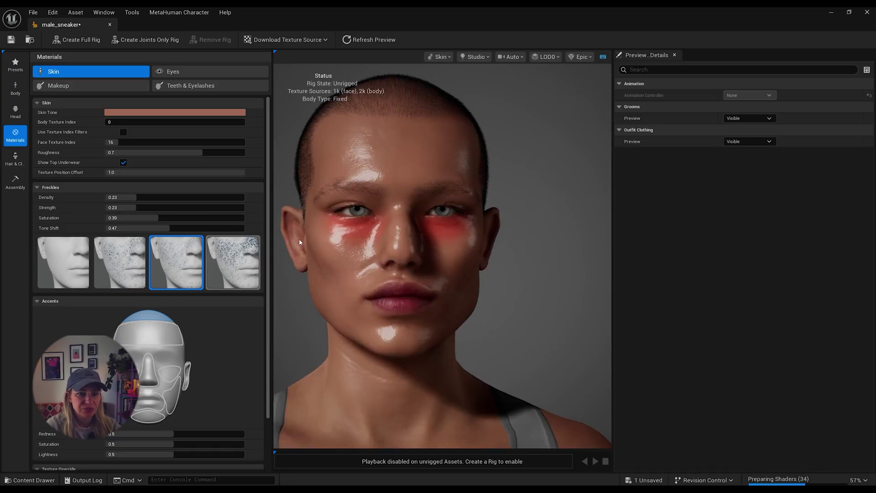
{"action": "scroll", "coordinate": [372, 234], "scroll_direction": "down", "scroll_amount": 5}
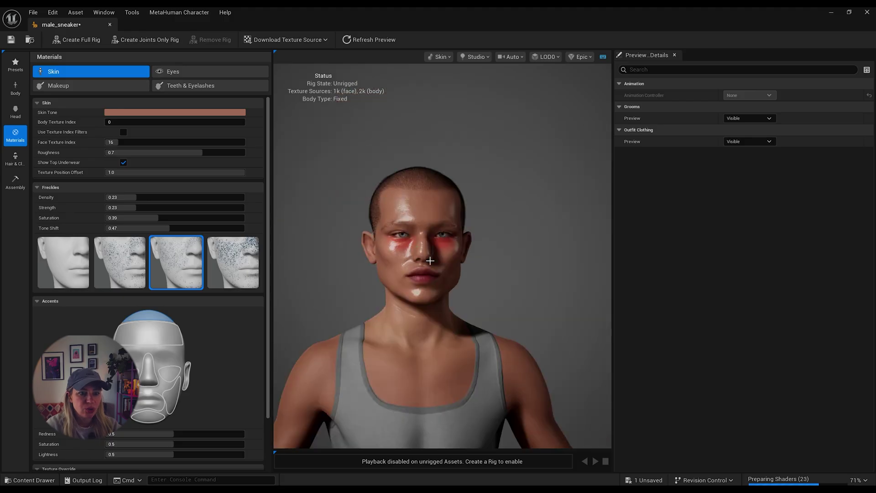
{"action": "scroll", "coordinate": [430, 260], "scroll_direction": "up", "scroll_amount": 4}
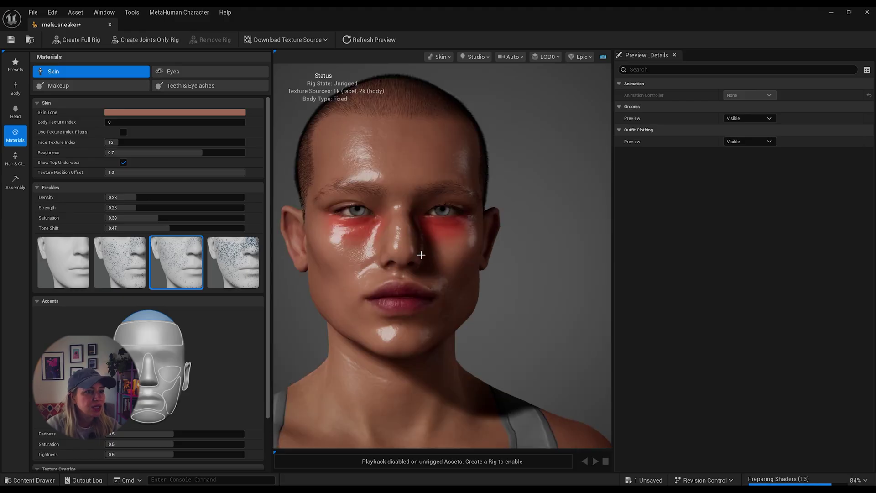
{"action": "scroll", "coordinate": [375, 226], "scroll_direction": "down", "scroll_amount": 4}
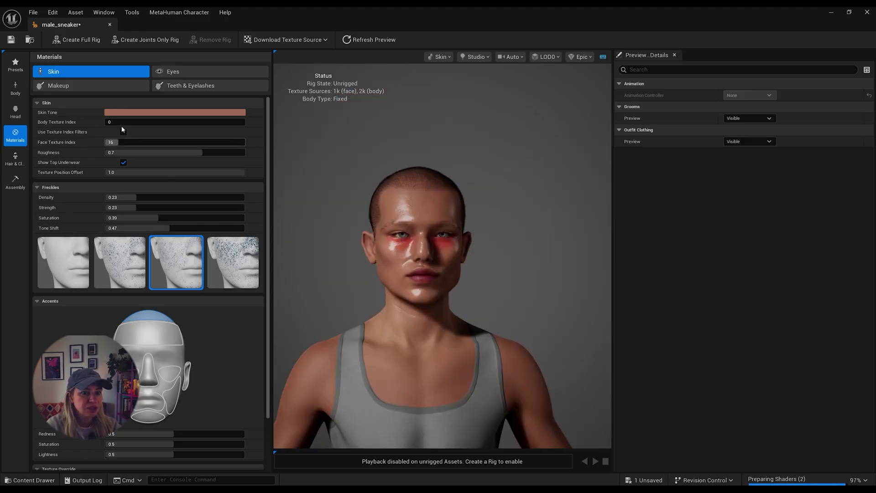
{"action": "left_click", "coordinate": [61, 89]}
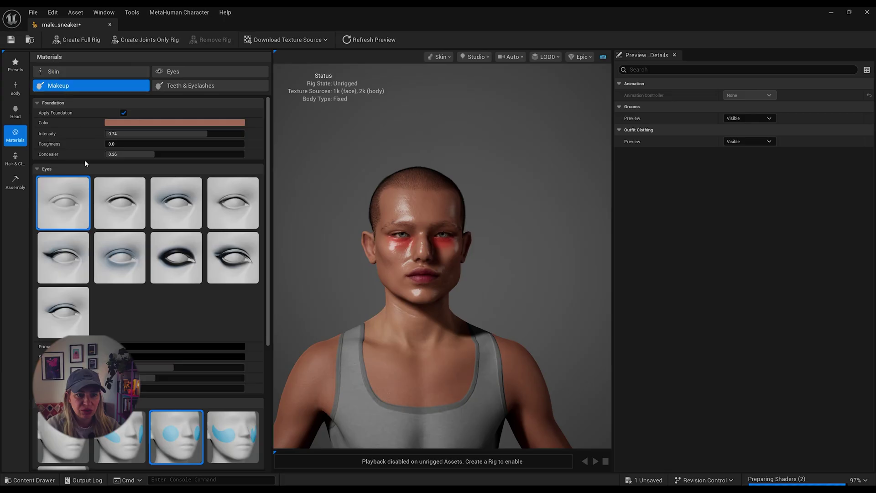
{"action": "left_click", "coordinate": [123, 113]}
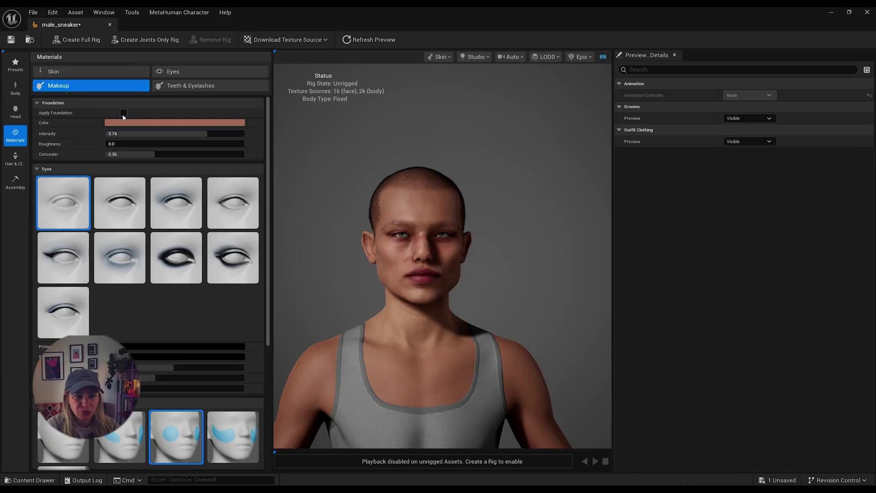
{"action": "left_click", "coordinate": [123, 112]}
{"action": "left_click", "coordinate": [123, 113]}
{"action": "left_click", "coordinate": [123, 112]}
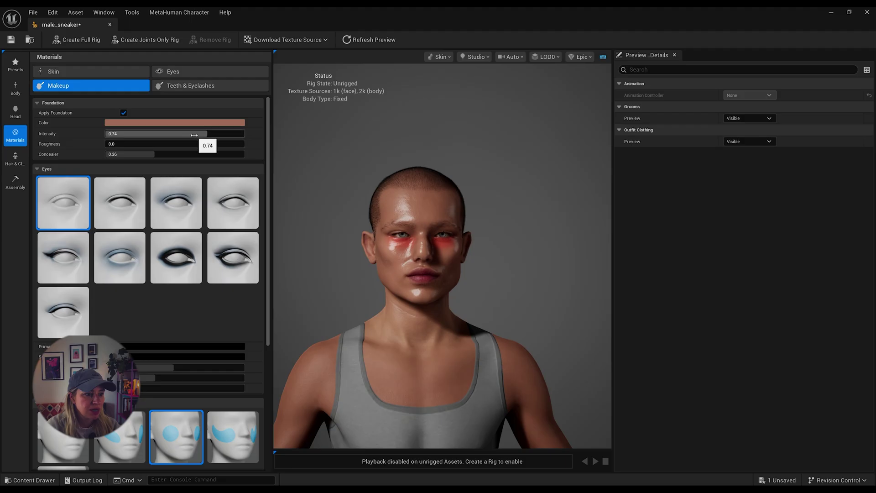
Step: Adjust the makeup foundation to intensity 0.42, roughness 0.14 and concealer 0.0
{"action": "scroll", "coordinate": [173, 258], "scroll_direction": "down", "scroll_amount": 4}
{"action": "scroll", "coordinate": [173, 258], "scroll_direction": "up", "scroll_amount": 2}
{"action": "scroll", "coordinate": [174, 258], "scroll_direction": "up", "scroll_amount": 3}
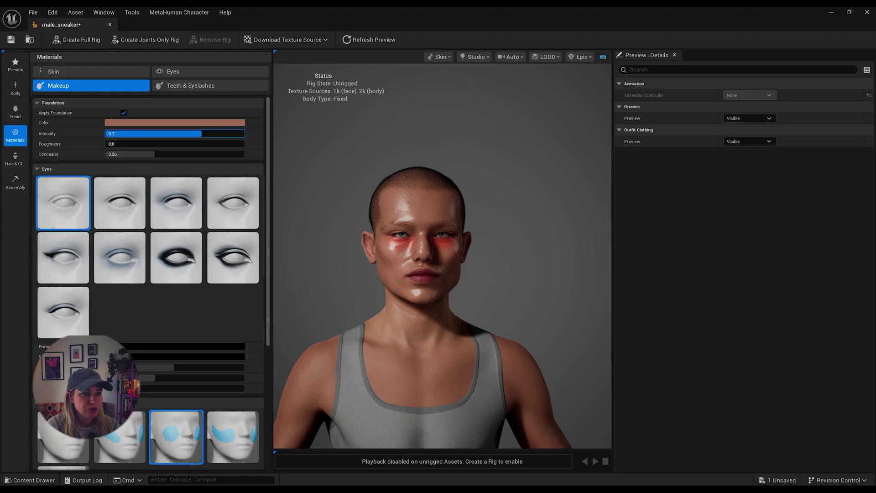
{"action": "left_click_drag", "start_coordinate": [137, 154], "coordinate": [100, 155]}
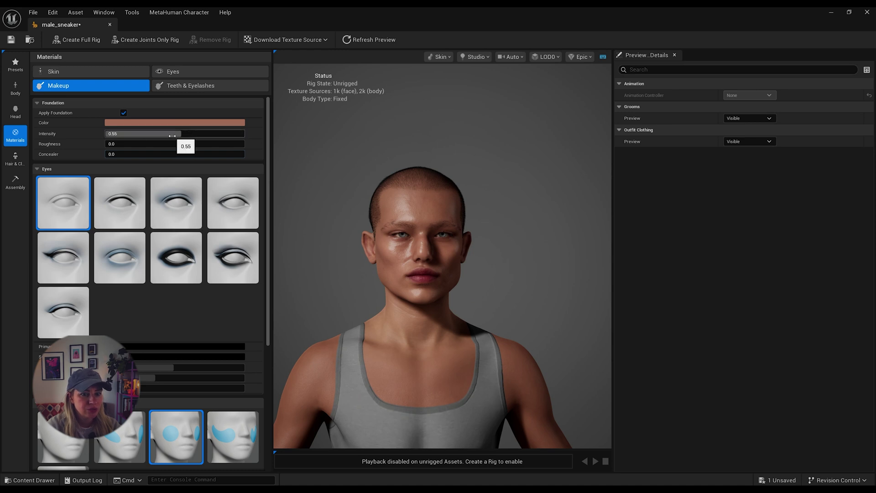
{"action": "left_click_drag", "start_coordinate": [107, 143], "coordinate": [123, 144]}
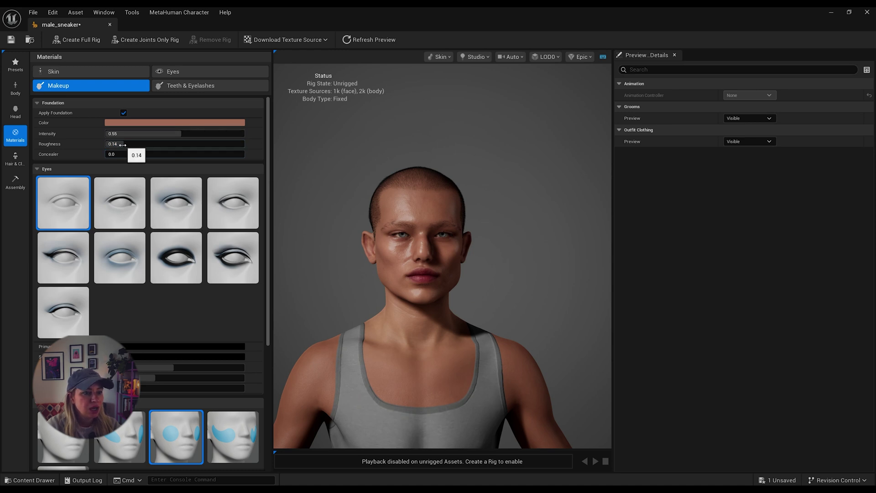
{"action": "left_click_drag", "start_coordinate": [183, 135], "coordinate": [164, 134]}
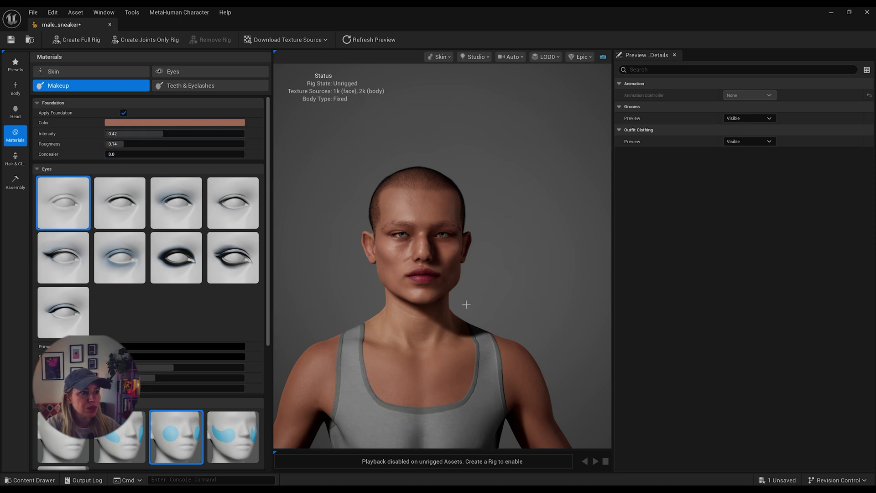
Step: Return to sculpting the head and reshape the nose in profile, making its bridge and tip more prominent
{"action": "left_click_drag", "start_coordinate": [465, 303], "coordinate": [517, 303]}
{"action": "left_click", "coordinate": [15, 111]}
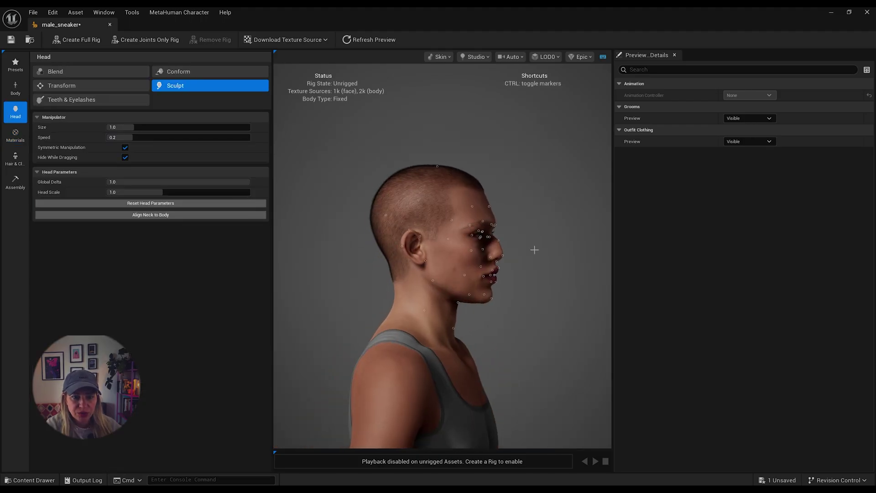
{"action": "left_click_drag", "start_coordinate": [502, 256], "coordinate": [499, 240]}
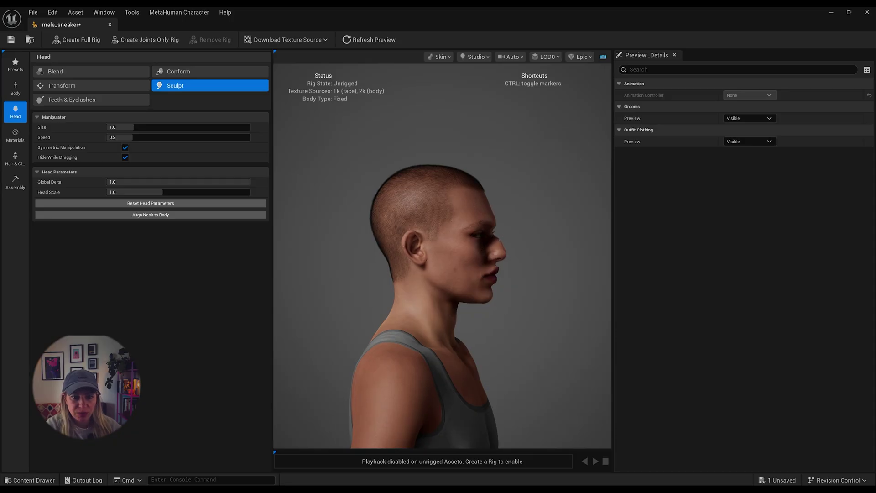
Step: Give the character the Medium Slit eyebrows from the eyebrow grooms
{"action": "left_click", "coordinate": [15, 157]}
{"action": "left_click", "coordinate": [119, 335]}
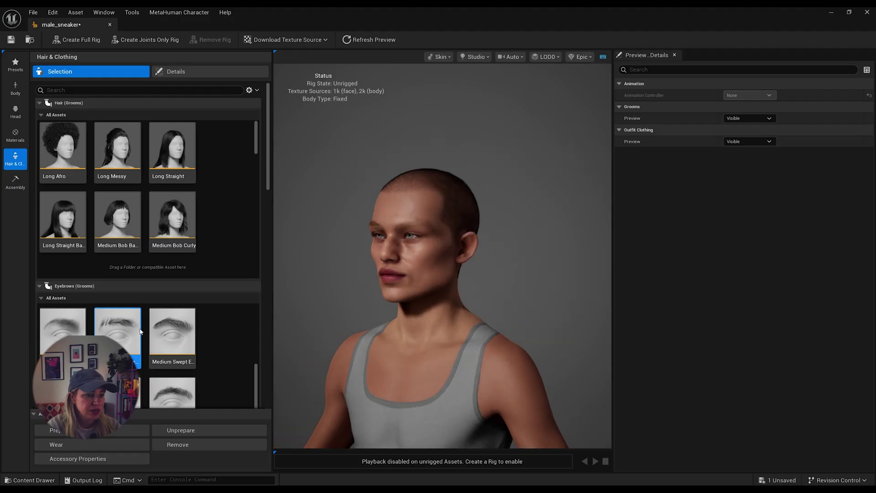
{"action": "scroll", "coordinate": [143, 356], "scroll_direction": "down", "scroll_amount": 3}
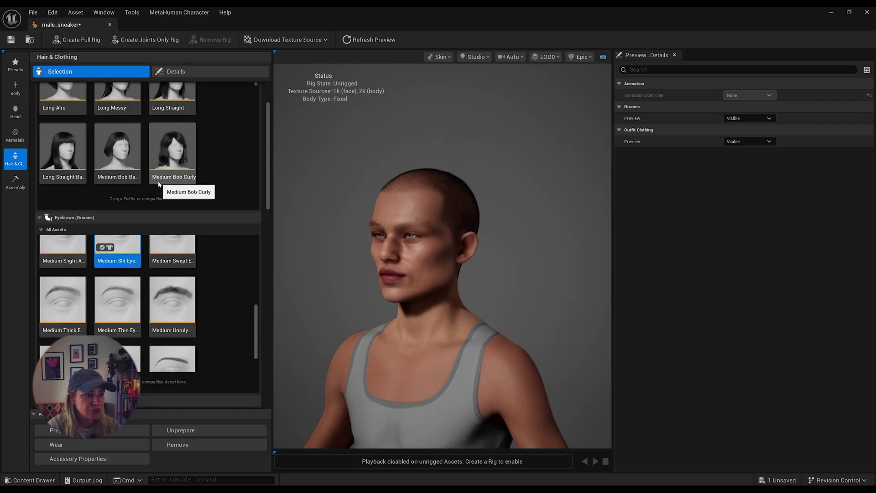
Step: Add the Long Curl eyelashes and the Long Stubble mustache, checking the face from a slightly different angle
{"action": "scroll", "coordinate": [230, 338], "scroll_direction": "down", "scroll_amount": 5}
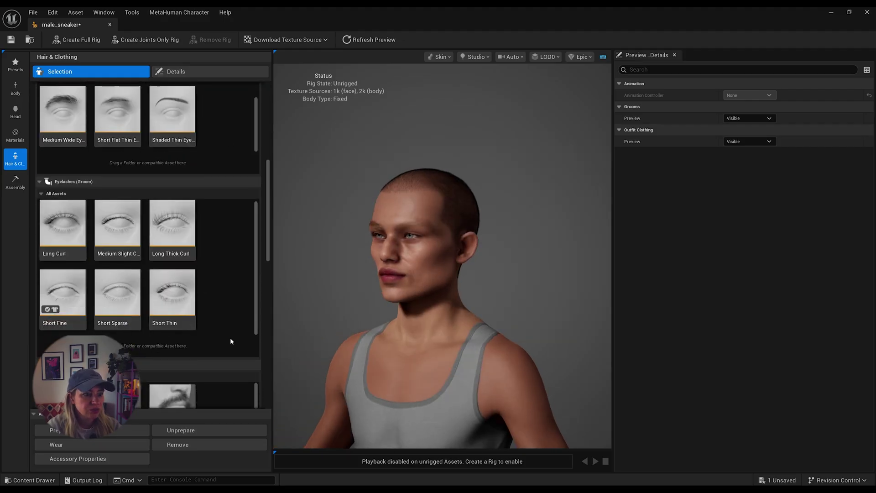
{"action": "scroll", "coordinate": [230, 337], "scroll_direction": "down", "scroll_amount": 3}
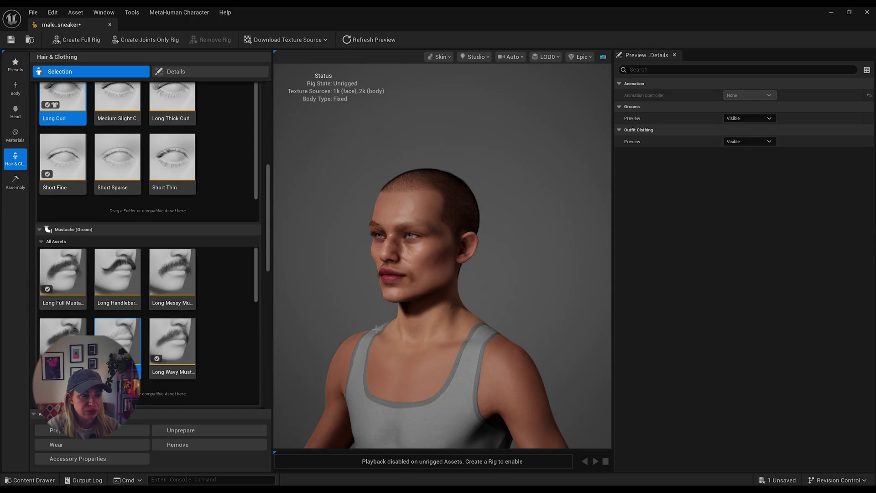
{"action": "left_click_drag", "start_coordinate": [376, 330], "coordinate": [396, 330]}
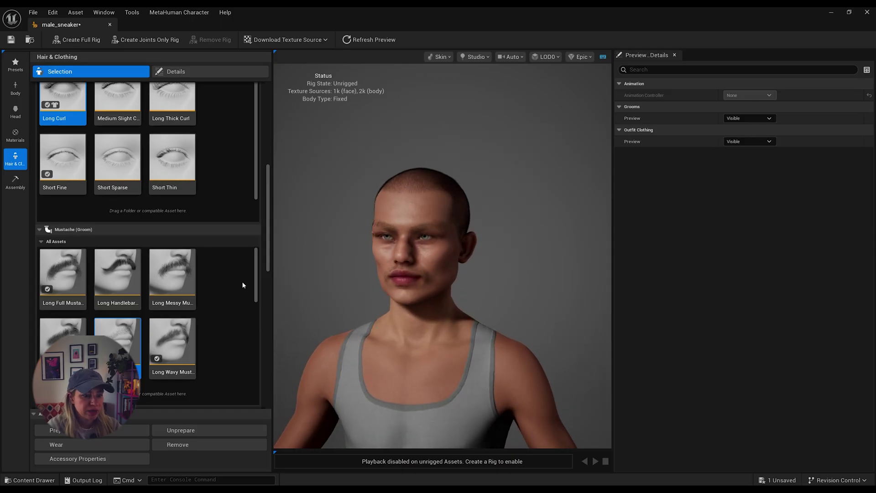
Step: Browse the mustache and beard grooms and try the Medium Stubble beard on the character
{"action": "scroll", "coordinate": [221, 388], "scroll_direction": "down", "scroll_amount": 3}
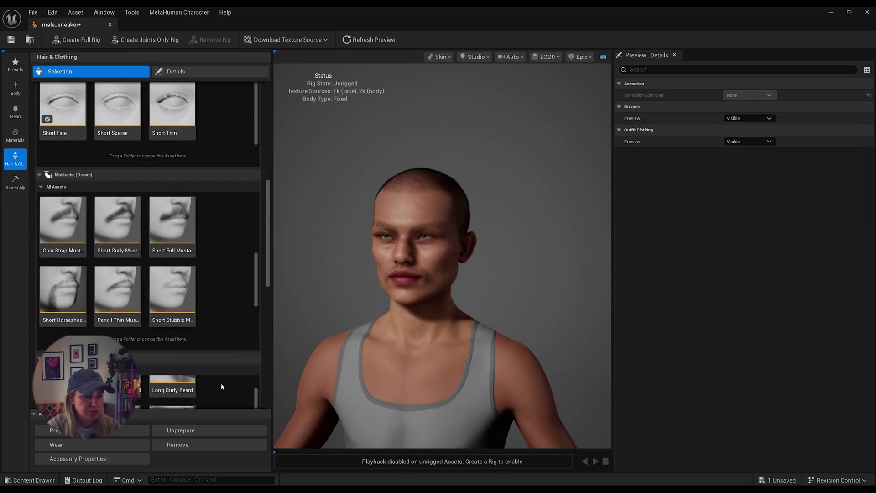
{"action": "scroll", "coordinate": [220, 388], "scroll_direction": "down", "scroll_amount": 1}
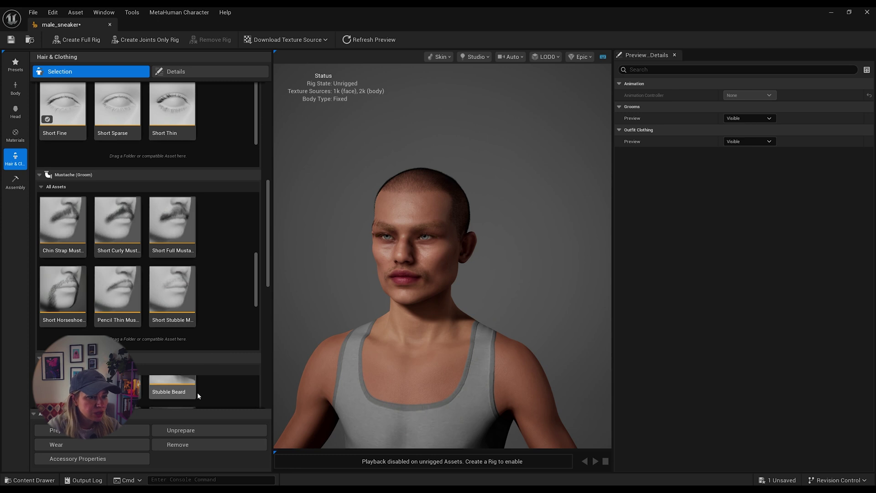
{"action": "scroll", "coordinate": [270, 362], "scroll_direction": "down", "scroll_amount": 1}
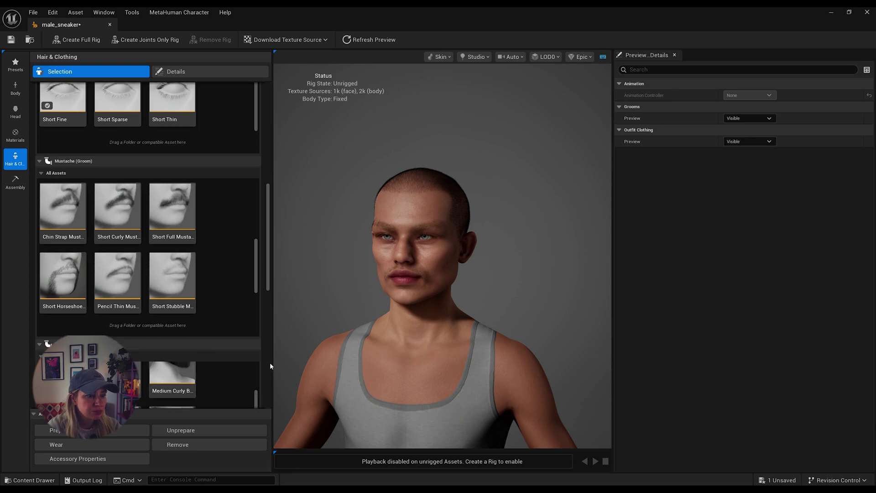
{"action": "scroll", "coordinate": [270, 362], "scroll_direction": "down", "scroll_amount": 3}
{"action": "left_click", "coordinate": [121, 310]}
{"action": "scroll", "coordinate": [121, 310], "scroll_direction": "down", "scroll_amount": 6}
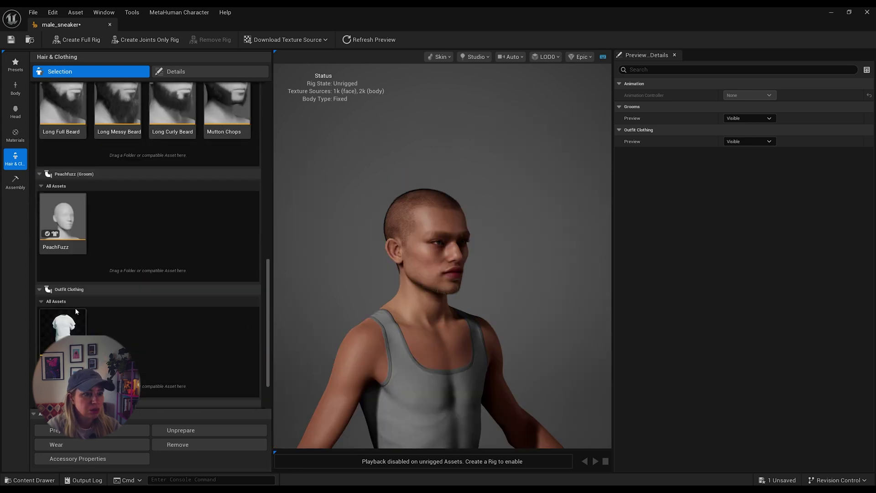
Step: Take the Medium Stubble beard off again, keeping the Long Stubble mustache
{"action": "key", "text": "ctrl+z"}
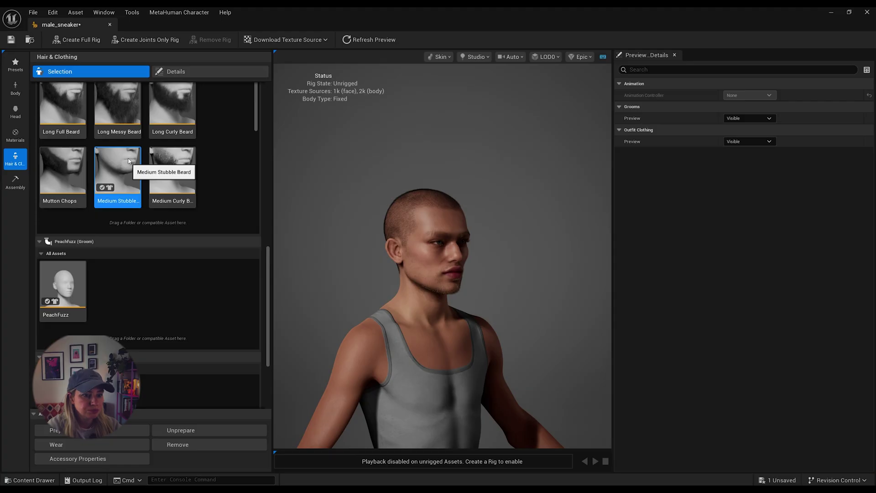
{"action": "scroll", "coordinate": [269, 221], "scroll_direction": "up", "scroll_amount": 4}
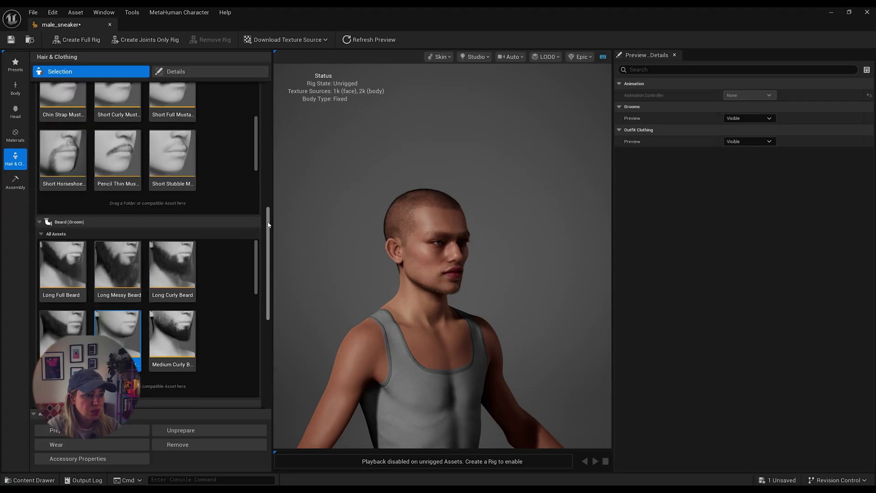
{"action": "left_click_drag", "start_coordinate": [255, 283], "coordinate": [260, 236]}
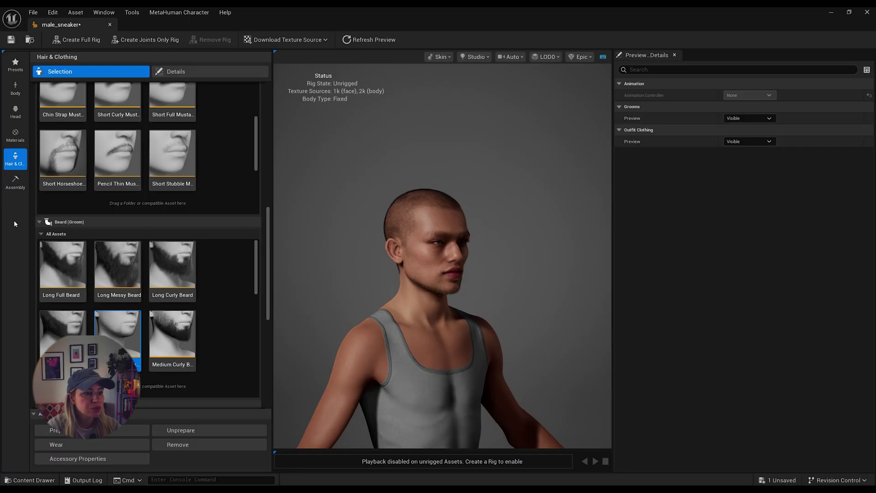
{"action": "scroll", "coordinate": [239, 174], "scroll_direction": "up", "scroll_amount": 4}
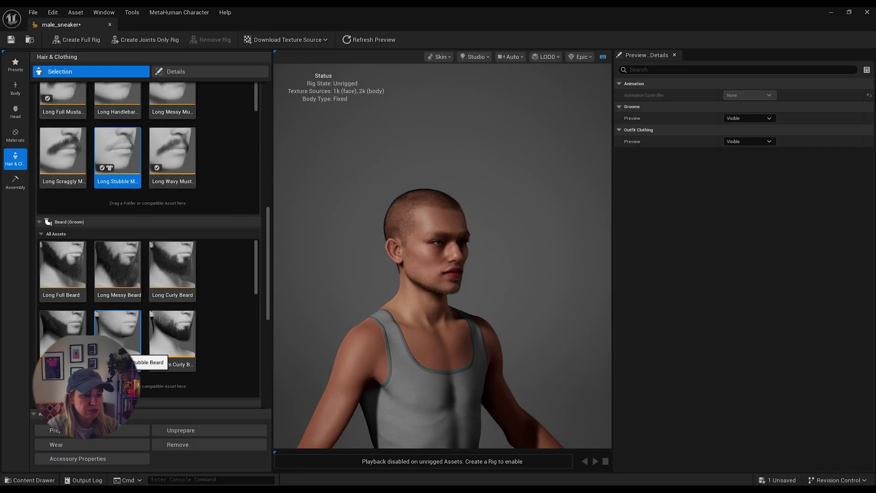
{"action": "left_click", "coordinate": [114, 330]}
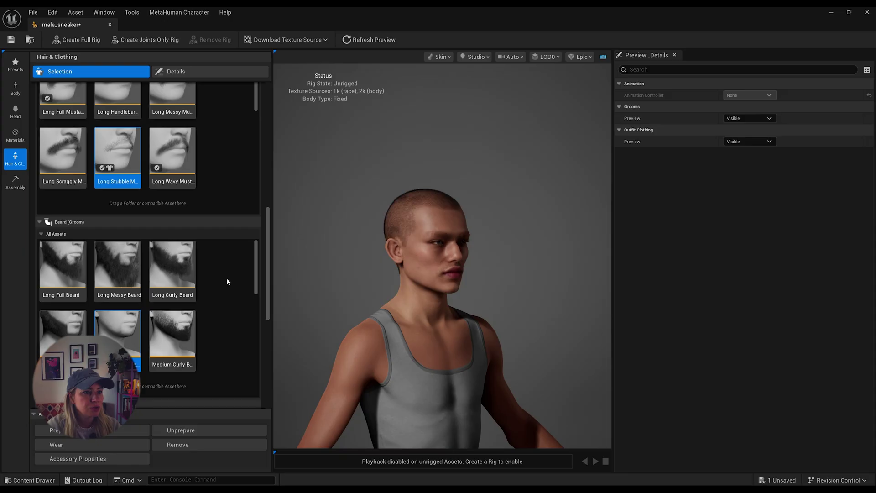
Step: In the groom details, set the melanin of the eyebrows and the eyelashes to 1.0
{"action": "left_click", "coordinate": [184, 71]}
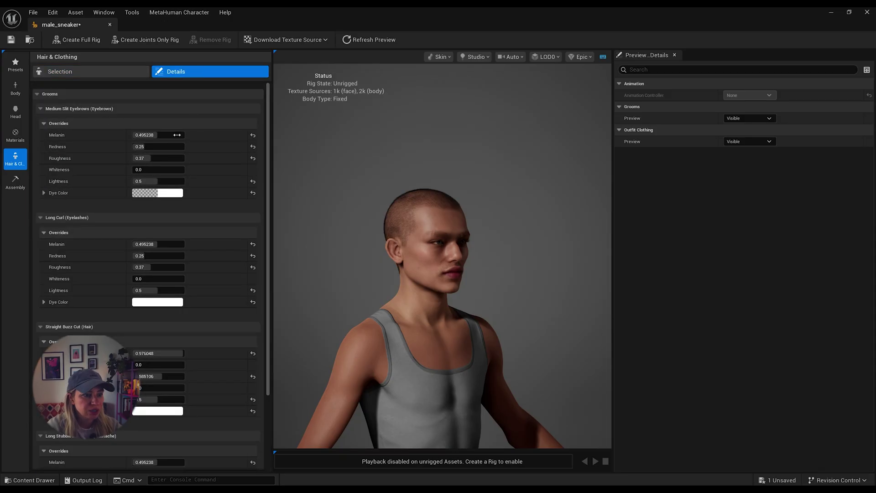
{"action": "mouse_move", "coordinate": [178, 136]}
{"action": "left_mouse_down"}
{"action": "mouse_move", "coordinate": [194, 136]}
{"action": "mouse_move", "coordinate": [184, 135]}
{"action": "left_mouse_up"}
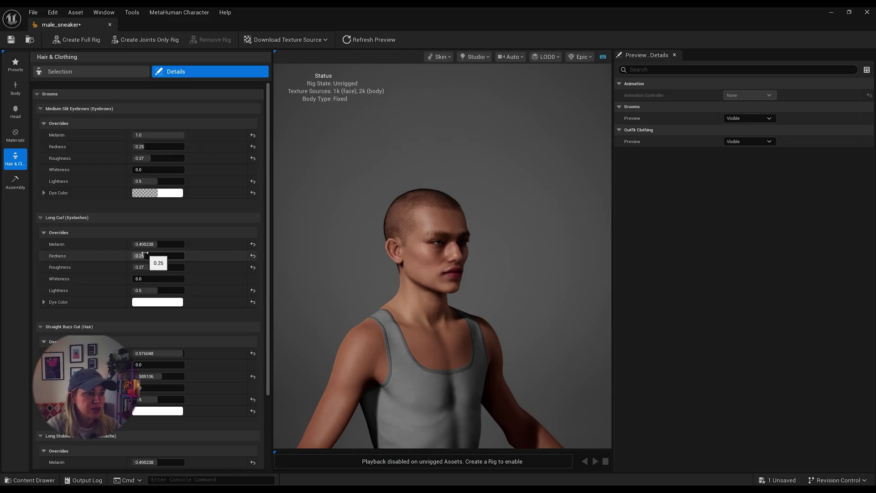
{"action": "left_click_drag", "start_coordinate": [147, 244], "coordinate": [192, 244]}
Step: Darken the Long Stubble mustache by raising its melanin to about 0.82, checking the face from the front
{"action": "scroll", "coordinate": [198, 283], "scroll_direction": "down", "scroll_amount": 1}
{"action": "scroll", "coordinate": [197, 282], "scroll_direction": "down", "scroll_amount": 3}
{"action": "scroll", "coordinate": [198, 287], "scroll_direction": "down", "scroll_amount": 3}
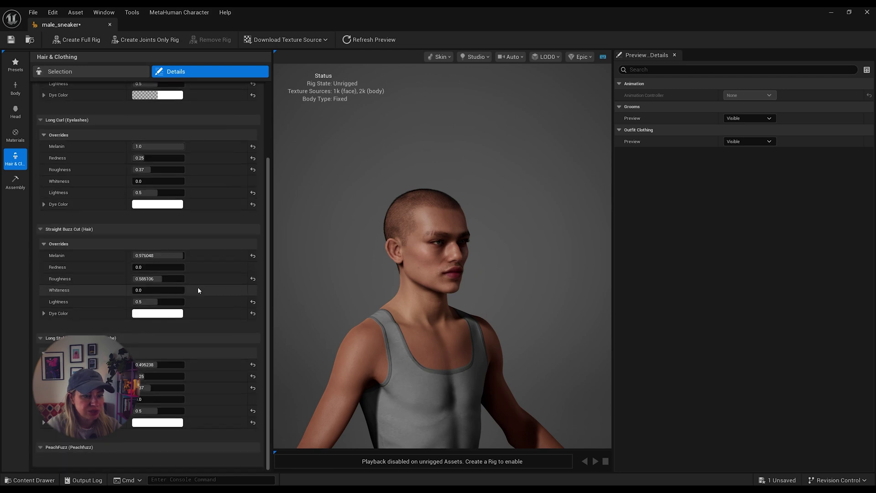
{"action": "left_click_drag", "start_coordinate": [144, 367], "coordinate": [175, 365]}
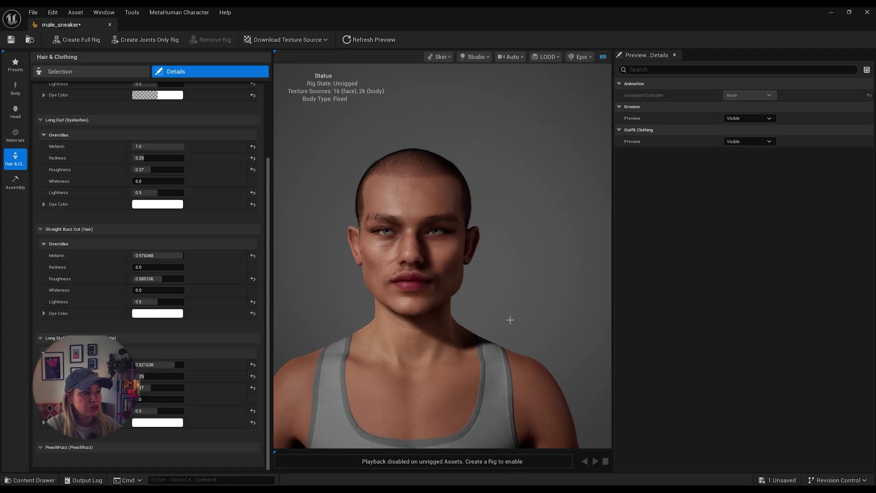
{"action": "scroll", "coordinate": [100, 145], "scroll_direction": "up", "scroll_amount": 5}
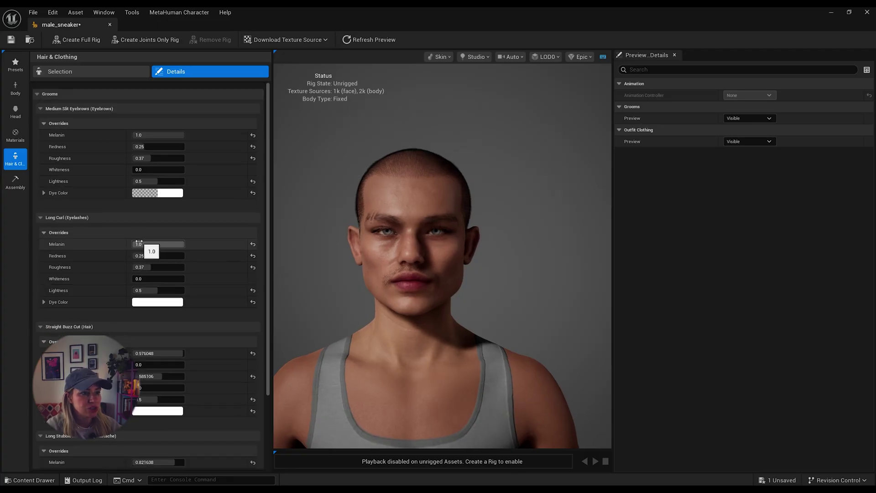
Step: Look at the head's teeth options, then set the iris primary color of both eyes to U 0.13, V 0.0
{"action": "left_click", "coordinate": [15, 109]}
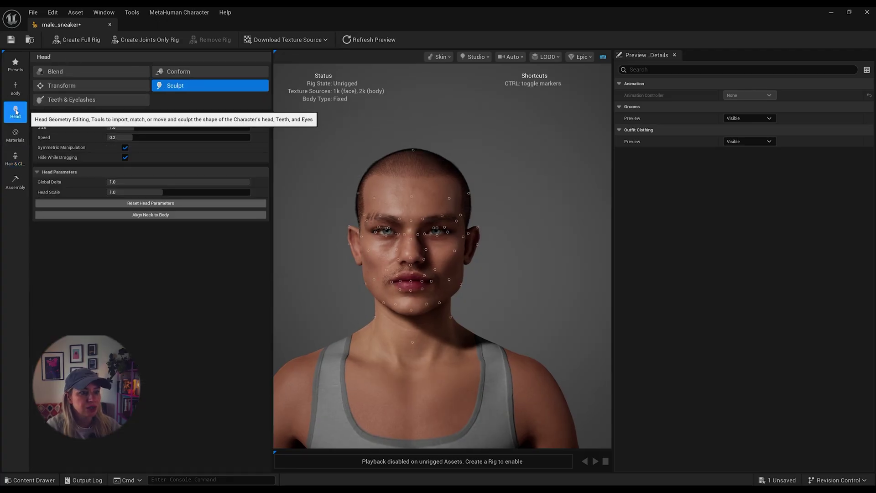
{"action": "left_click", "coordinate": [81, 102]}
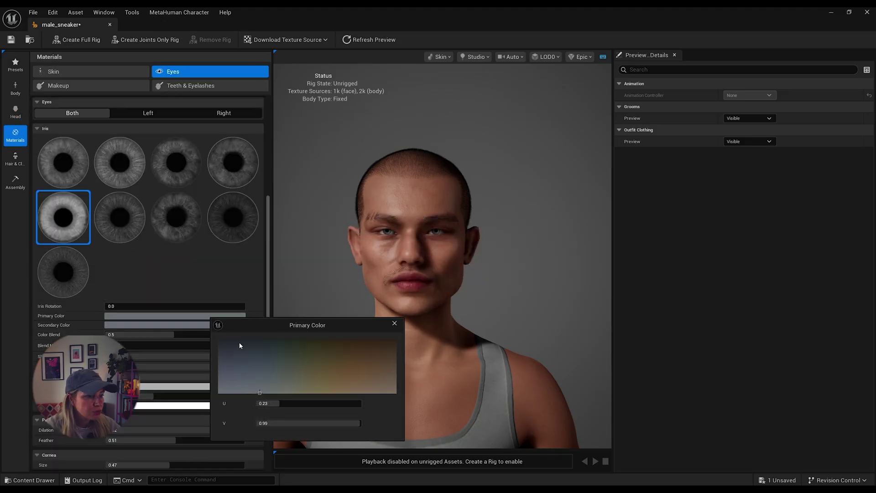
{"action": "left_click_drag", "start_coordinate": [240, 346], "coordinate": [248, 339]}
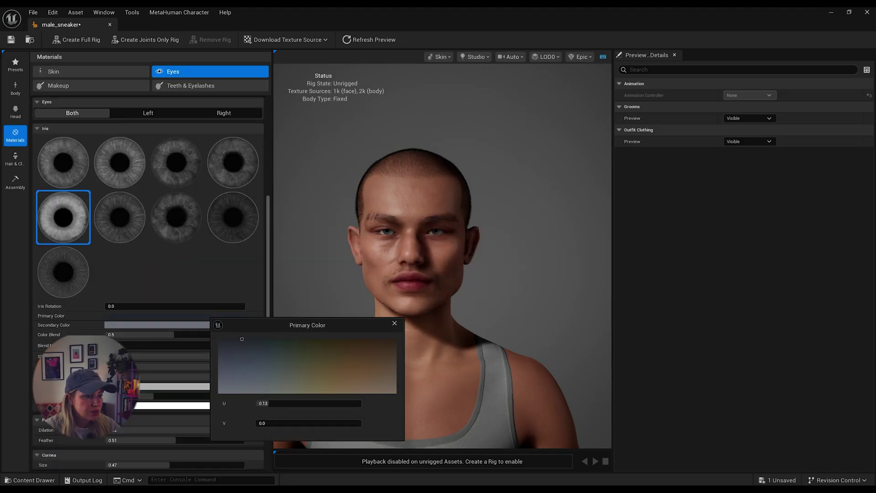
{"action": "left_click", "coordinate": [395, 323]}
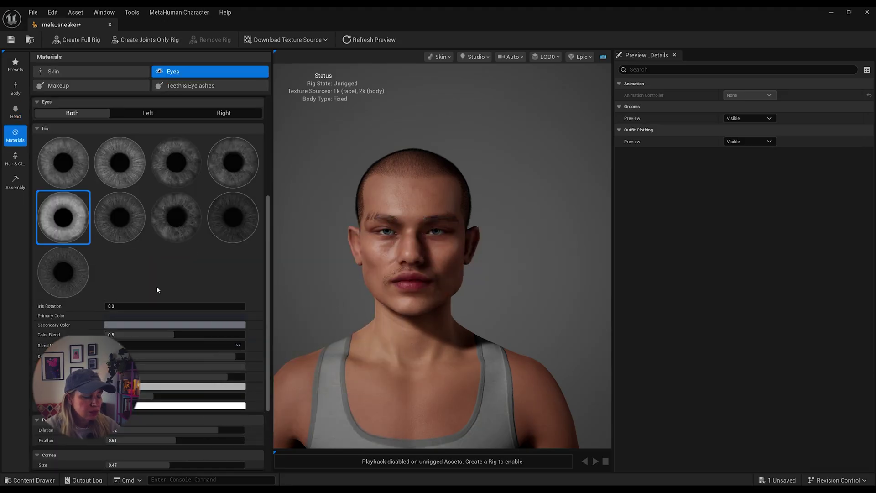
Step: Raise the cornea size of both eyes to its maximum and strongly increase the limbus softness
{"action": "scroll", "coordinate": [133, 276], "scroll_direction": "down", "scroll_amount": 3}
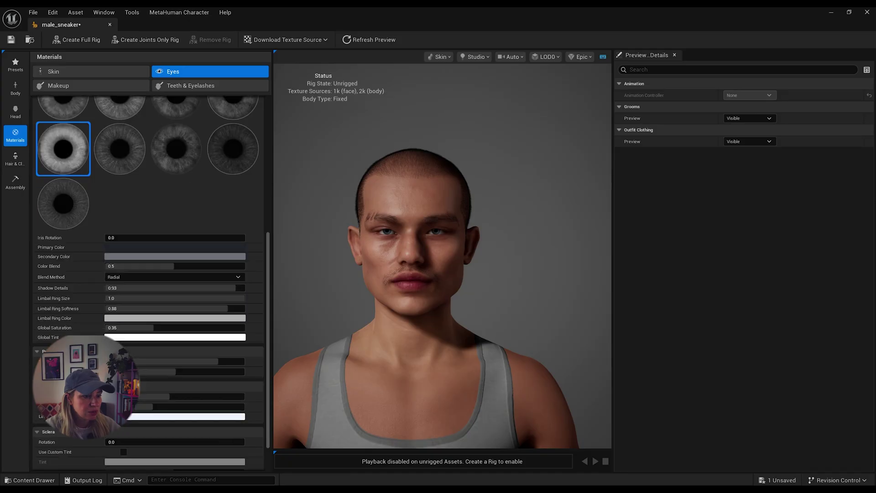
{"action": "mouse_move", "coordinate": [146, 291]}
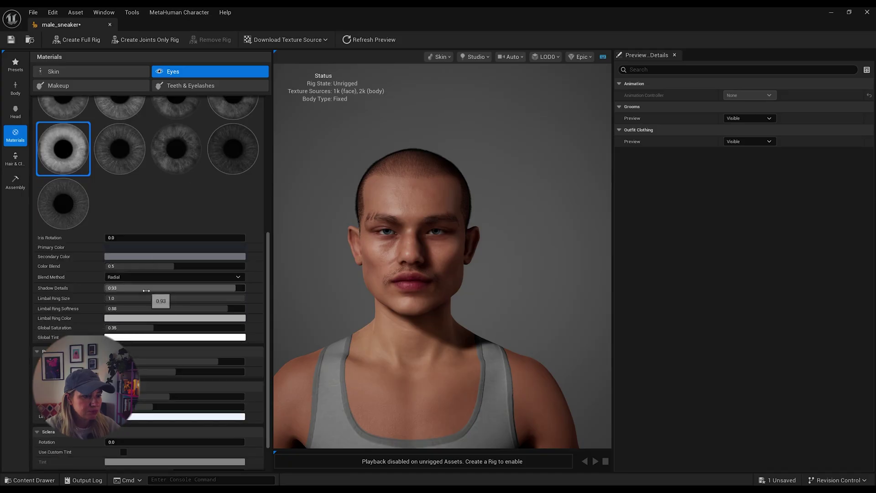
{"action": "scroll", "coordinate": [146, 292], "scroll_direction": "down", "scroll_amount": 2}
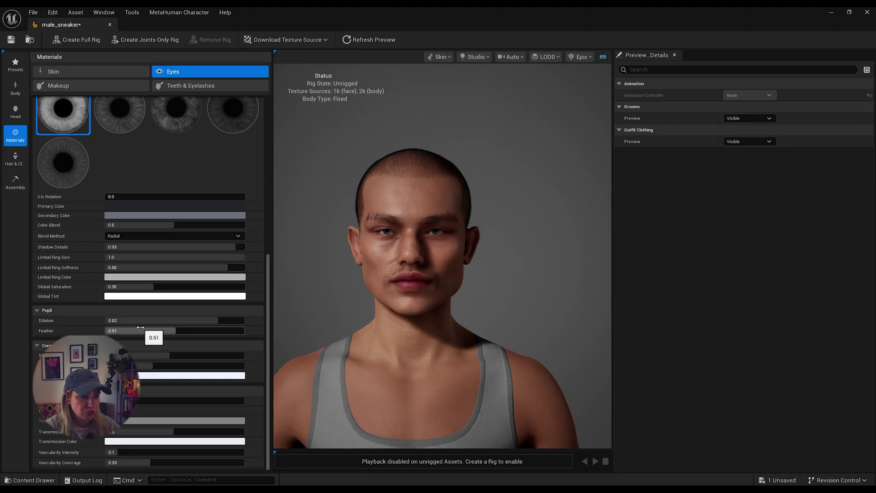
{"action": "left_click_drag", "start_coordinate": [127, 357], "coordinate": [169, 356]}
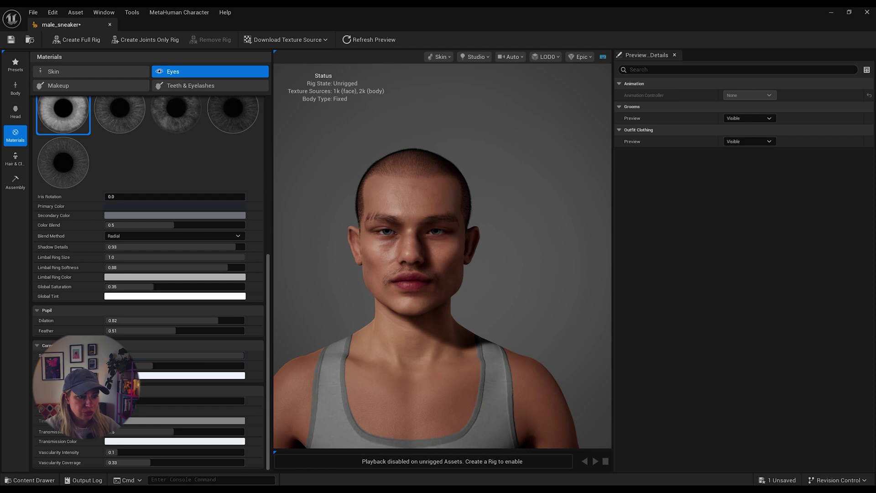
{"action": "left_click_drag", "start_coordinate": [154, 366], "coordinate": [215, 365]}
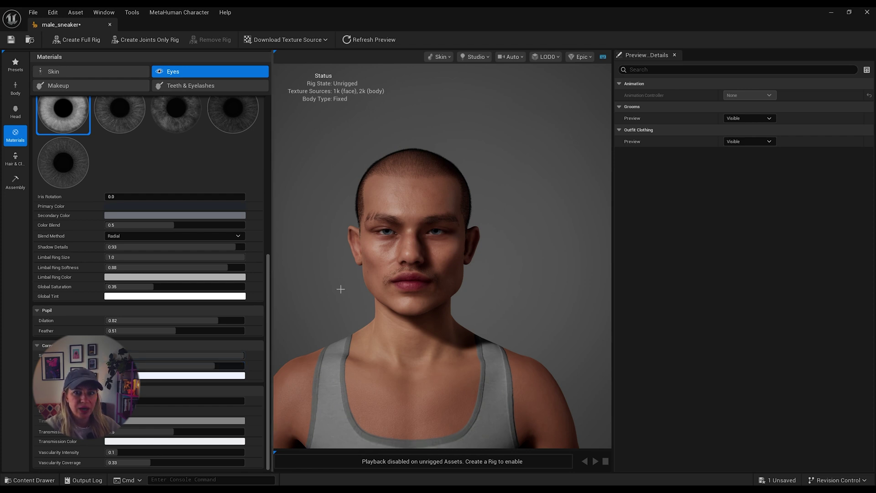
{"action": "left_click", "coordinate": [16, 183]}
{"action": "left_click", "coordinate": [15, 159]}
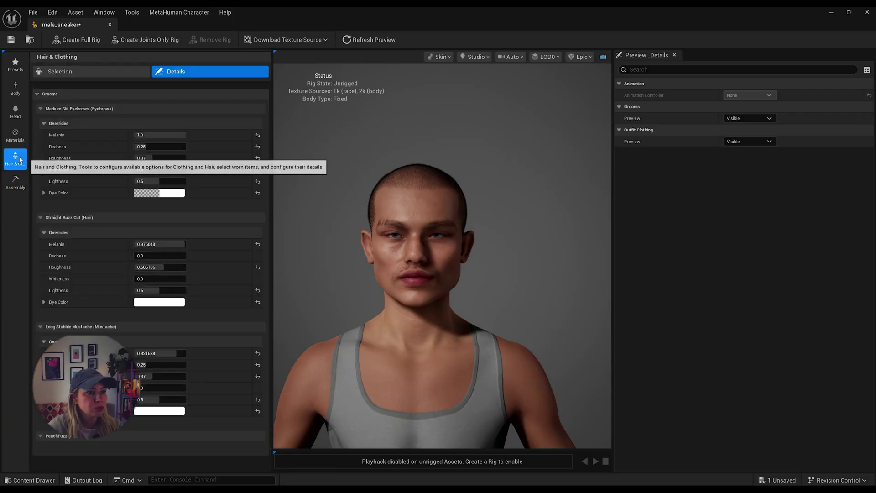
{"action": "left_click", "coordinate": [115, 71]}
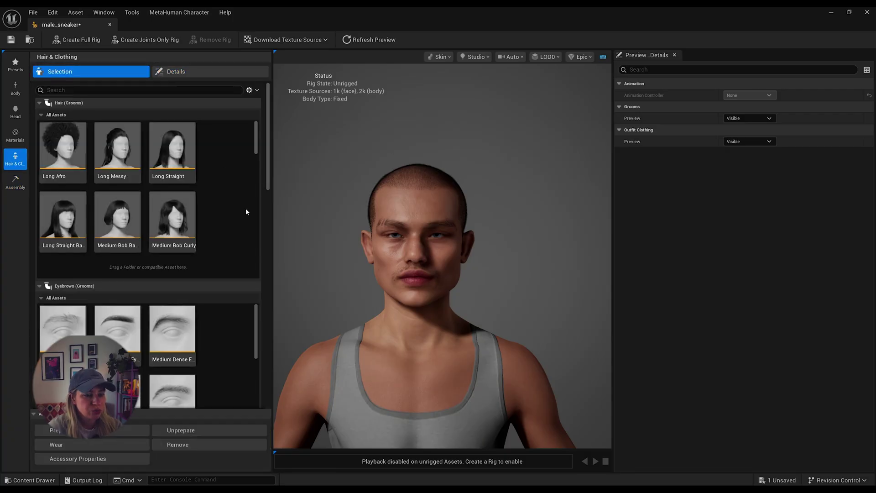
{"action": "scroll", "coordinate": [245, 209], "scroll_direction": "down", "scroll_amount": 10}
Step: Turn off the top underwear in the skin material so the character's torso is bare
{"action": "scroll", "coordinate": [268, 222], "scroll_direction": "down", "scroll_amount": 14}
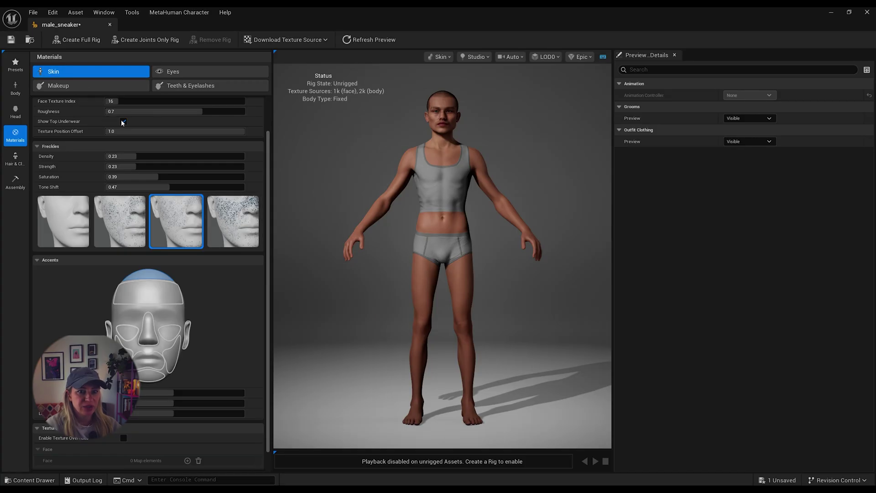
{"action": "scroll", "coordinate": [126, 137], "scroll_direction": "up", "scroll_amount": 2}
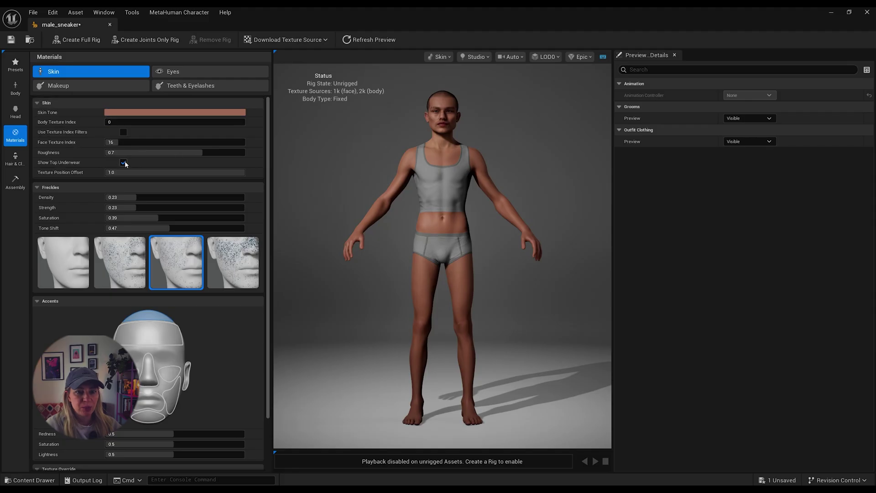
{"action": "left_click", "coordinate": [123, 162]}
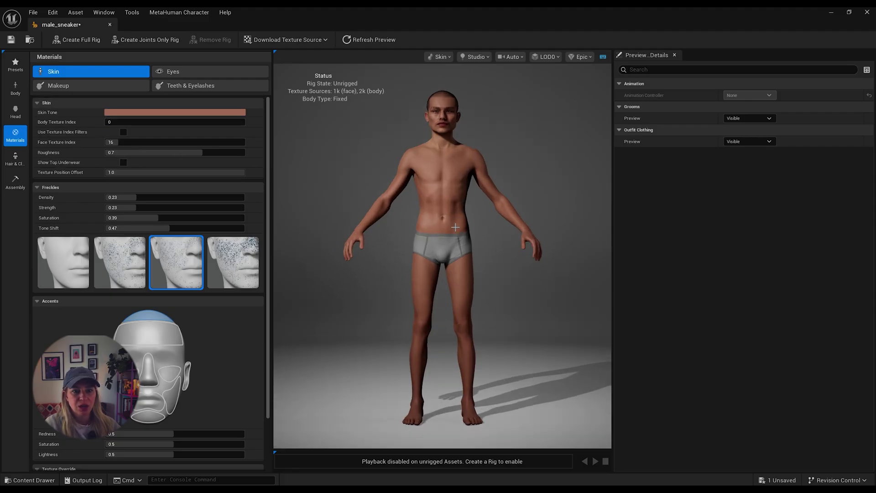
Step: Create a full rig for the male_sneaker MetaHuman and download its 4K face and body texture sources
{"action": "left_click_drag", "start_coordinate": [484, 239], "coordinate": [494, 266]}
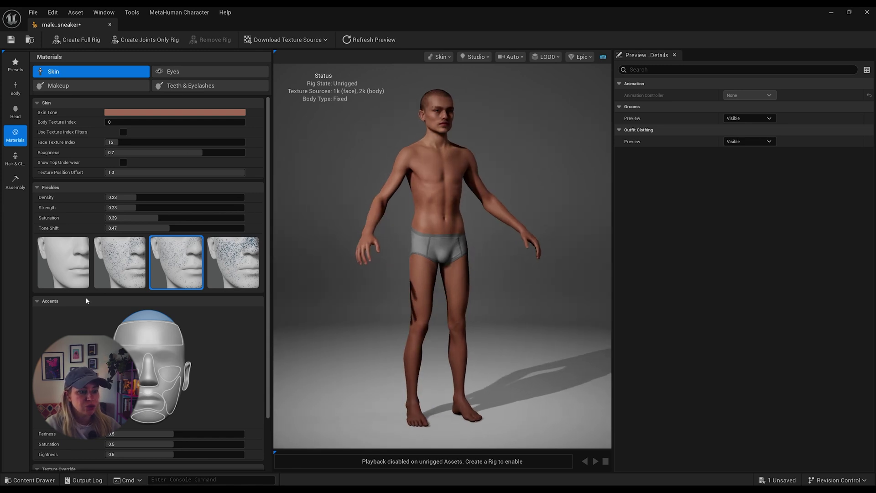
{"action": "left_click", "coordinate": [17, 183]}
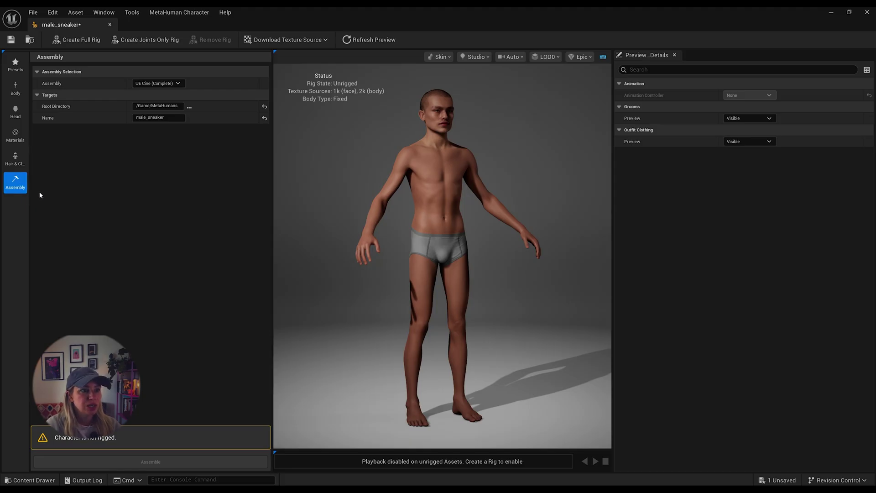
{"action": "left_click", "coordinate": [74, 42]}
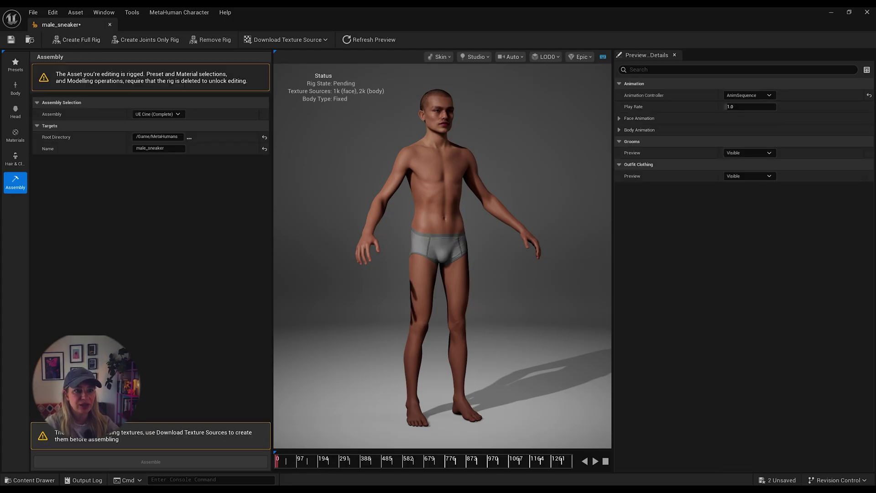
{"action": "left_click", "coordinate": [285, 39]}
{"action": "left_click", "coordinate": [317, 66]}
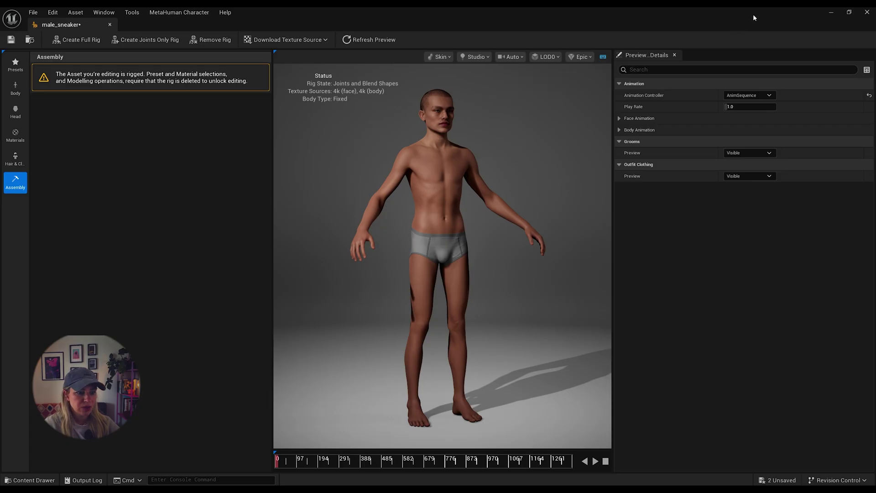
Step: Open the BP_male_sneaker blueprint from the male_sneaker content folder and check its 3D viewport
{"action": "left_click", "coordinate": [826, 14]}
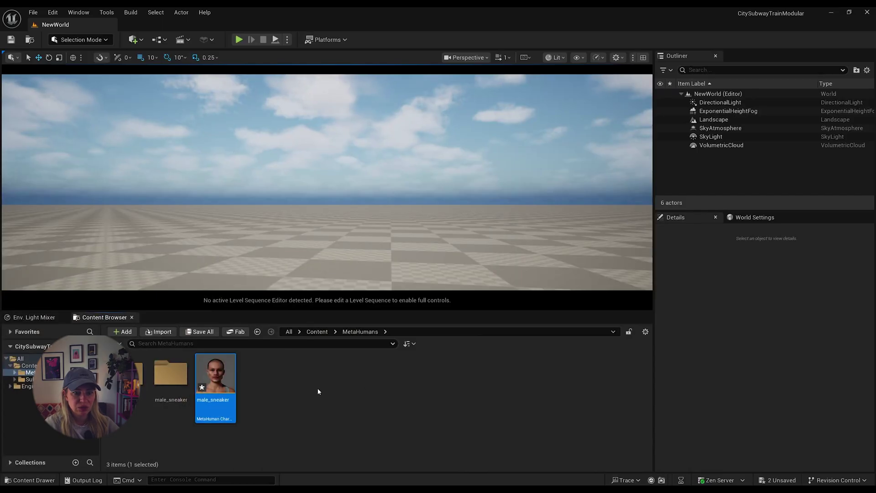
{"action": "double_click", "coordinate": [178, 379]}
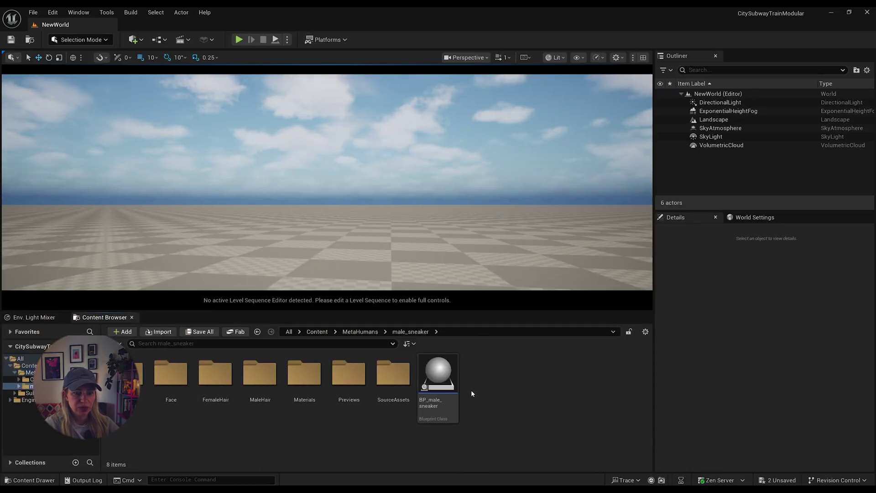
{"action": "double_click", "coordinate": [438, 376]}
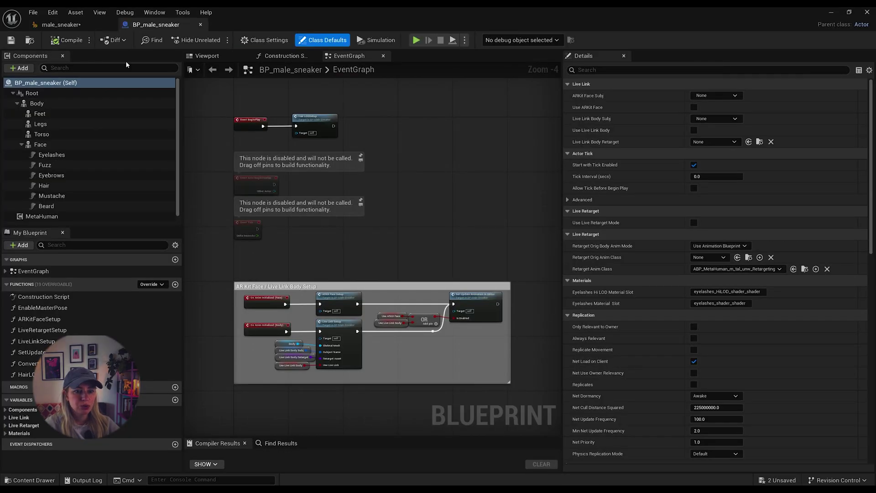
{"action": "left_click", "coordinate": [210, 58]}
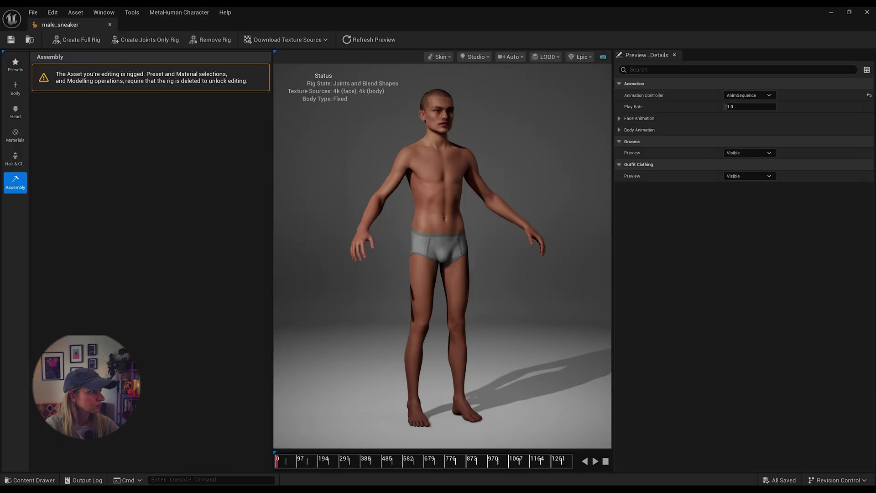
Step: Assemble male_sneaker with UE Cine (Complete) into /Game/MetaHumans, accepting the overwrite of existing MetaHuman Common assets
{"action": "left_click", "coordinate": [16, 185]}
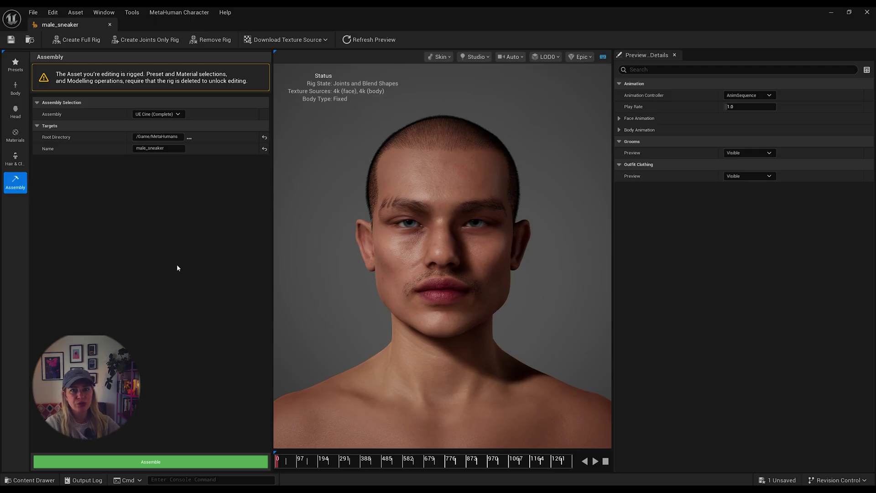
{"action": "left_click", "coordinate": [168, 464]}
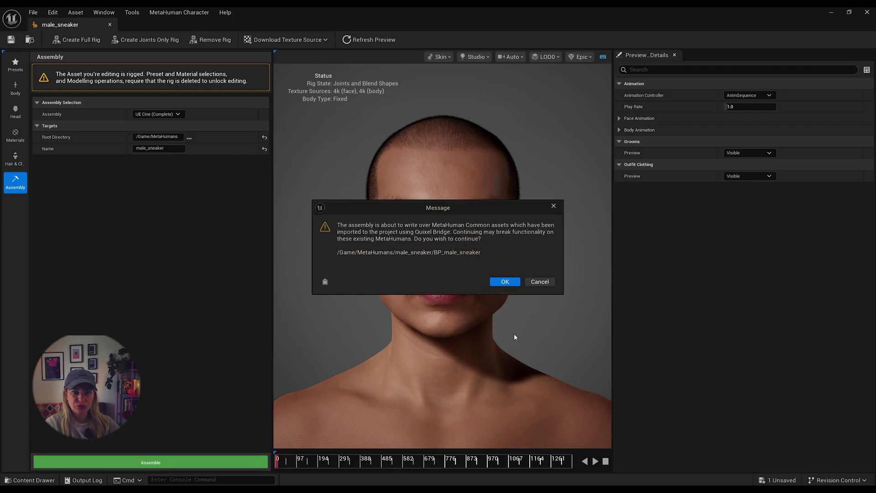
{"action": "key", "text": "Return"}
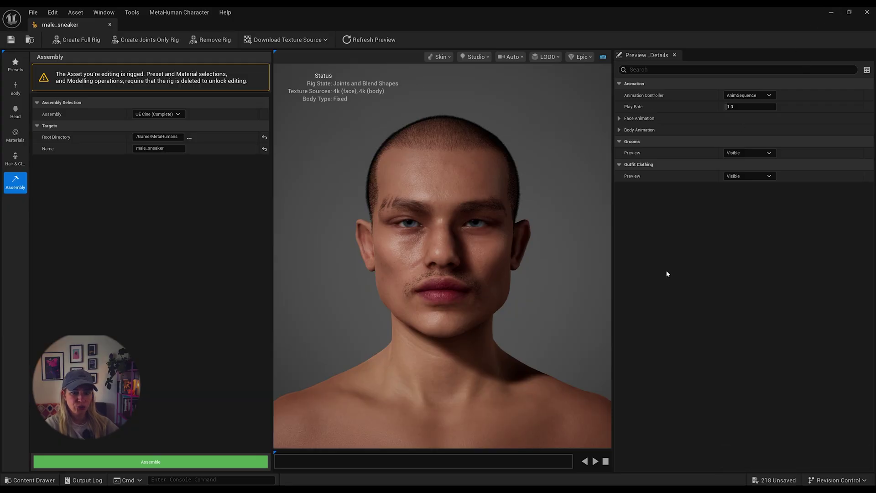
Step: Open the newly assembled BP_male_sneaker blueprint from the male_sneaker folder and show its character in the 3D viewport
{"action": "left_click", "coordinate": [828, 11]}
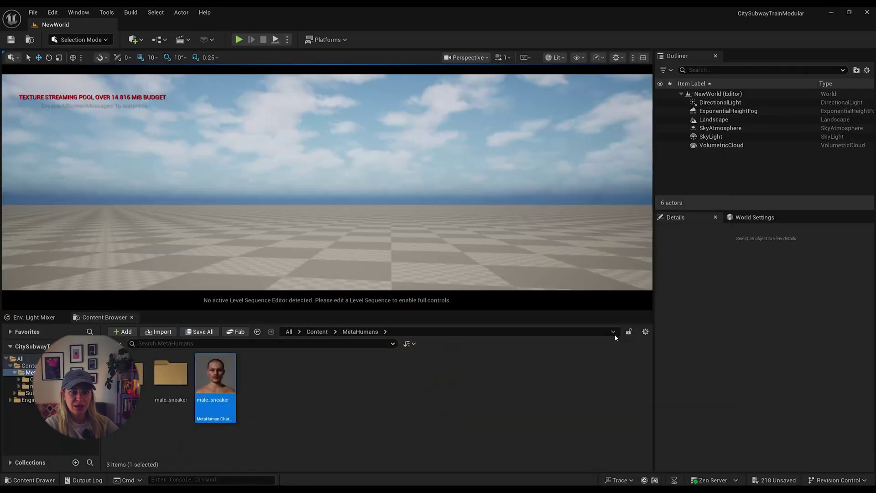
{"action": "left_click", "coordinate": [177, 376]}
{"action": "double_click", "coordinate": [177, 377]}
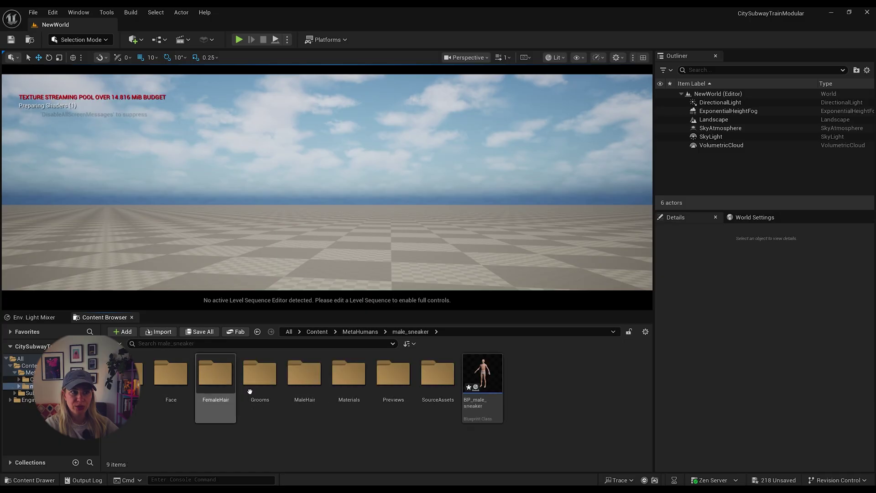
{"action": "left_click", "coordinate": [488, 380]}
{"action": "double_click", "coordinate": [488, 380]}
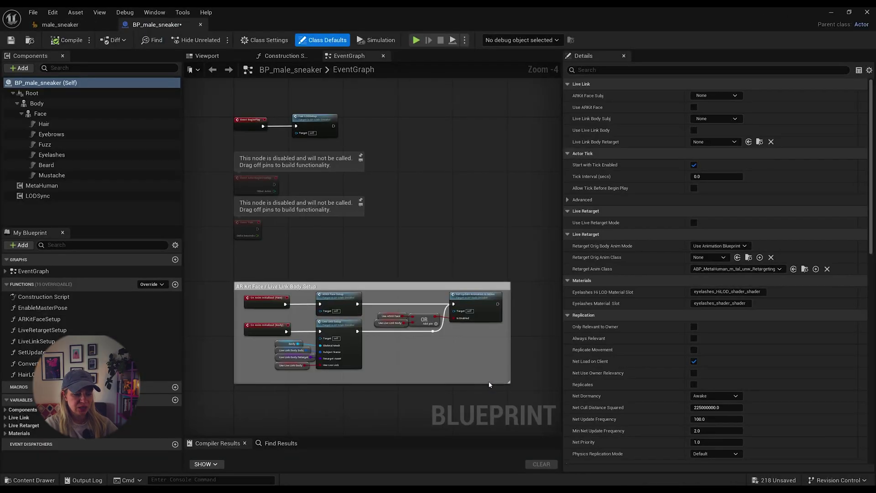
{"action": "left_click", "coordinate": [205, 57]}
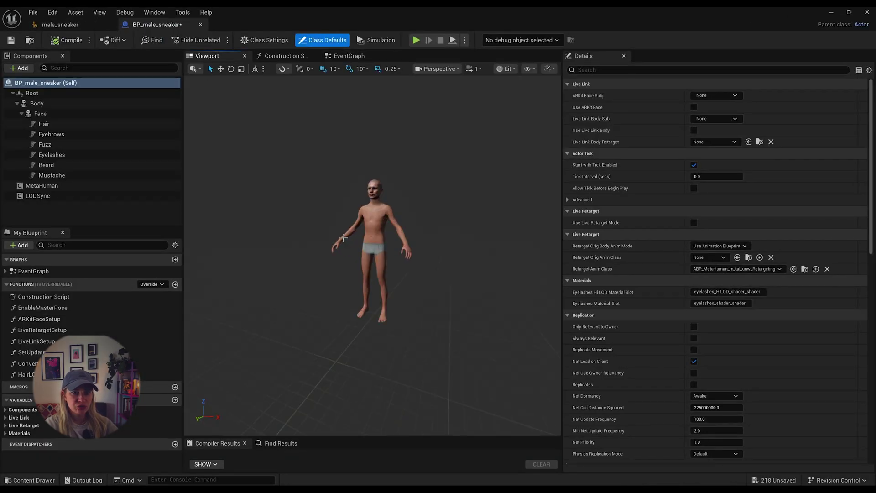
Step: Set Num LODs of the LODSync component to 0, then compile and save the blueprint
{"action": "mouse_move", "coordinate": [407, 234]}
{"action": "right_mouse_down"}
{"action": "mouse_move", "coordinate": [401, 253]}
{"action": "mouse_move", "coordinate": [400, 242]}
{"action": "right_mouse_up"}
{"action": "scroll", "coordinate": [404, 230], "scroll_direction": "up", "scroll_amount": 1}
{"action": "key", "text": "w"}
{"action": "scroll", "coordinate": [401, 252], "scroll_direction": "down", "scroll_amount": 2}
{"action": "key", "text": "s"}
{"action": "mouse_move", "coordinate": [388, 212]}
{"action": "right_mouse_down"}
{"action": "mouse_move", "coordinate": [393, 191]}
{"action": "mouse_move", "coordinate": [383, 191]}
{"action": "mouse_move", "coordinate": [390, 208]}
{"action": "right_mouse_up"}
{"action": "left_click", "coordinate": [41, 198]}
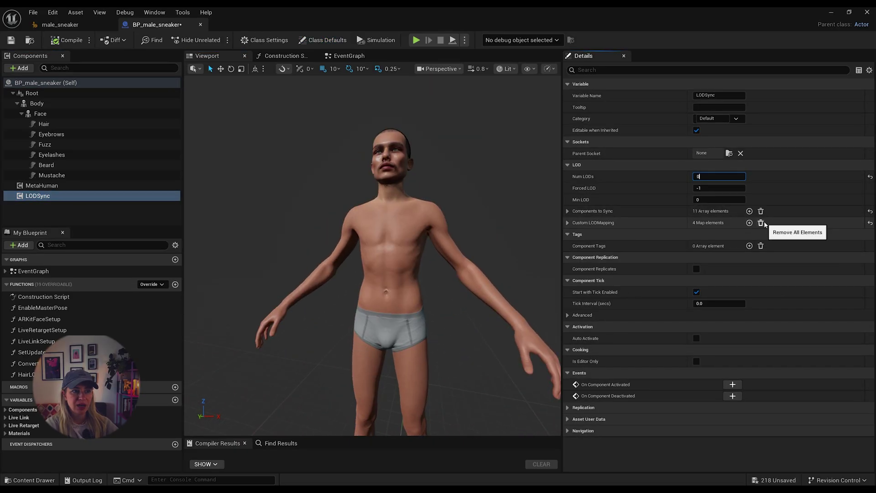
{"action": "key", "text": "Return"}
{"action": "left_click", "coordinate": [64, 45]}
{"action": "left_click", "coordinate": [66, 43]}
{"action": "left_click", "coordinate": [12, 46]}
Step: Examine the character's hair, face and upper body up close in the blueprint viewport
{"action": "key", "text": "s"}
{"action": "right_click_drag", "start_coordinate": [292, 254], "coordinate": [297, 262]}
{"action": "key", "text": "d"}
{"action": "key", "text": "a"}
{"action": "key", "text": "s"}
{"action": "key", "text": "e"}
{"action": "scroll", "coordinate": [294, 254], "scroll_direction": "down", "scroll_amount": 3}
{"action": "right_click_drag", "start_coordinate": [387, 245], "coordinate": [419, 253]}
{"action": "key", "text": "s"}
{"action": "key", "text": "q"}
{"action": "key", "text": "w"}
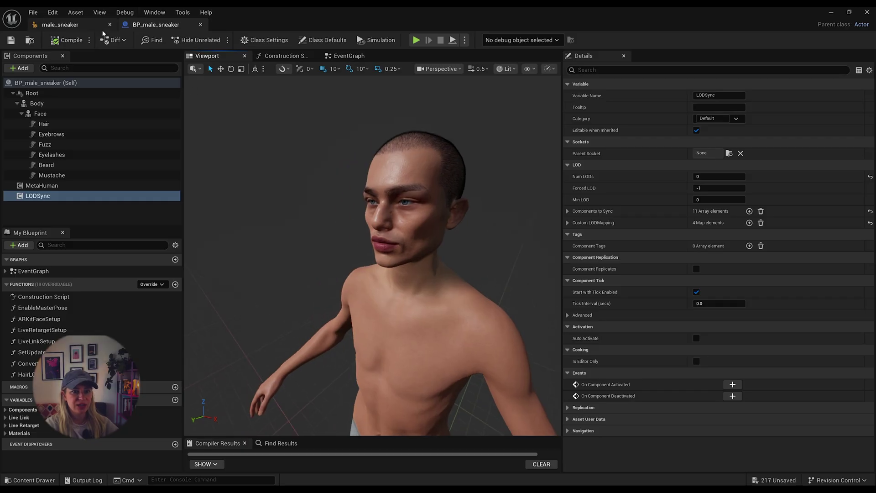
Step: Close the blueprint and MetaHuman editors, then place BP_male_sneaker in the NewWorld level and view it from the front
{"action": "left_click", "coordinate": [201, 25]}
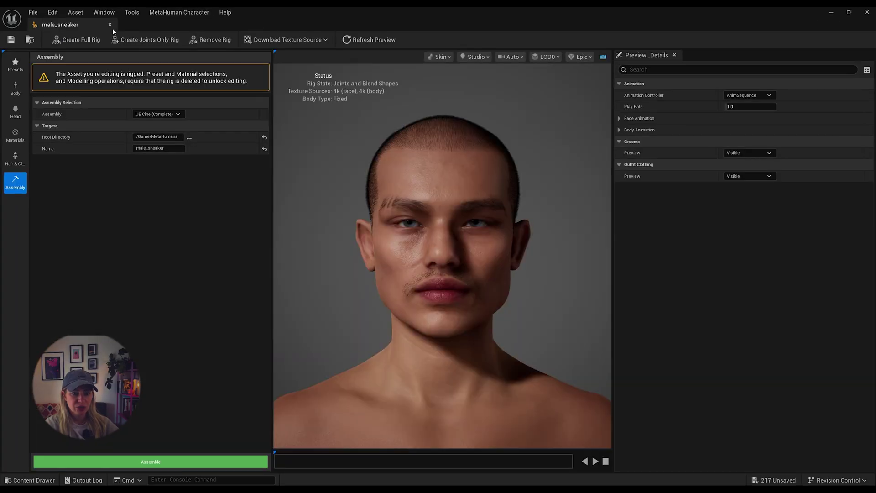
{"action": "left_click", "coordinate": [111, 25]}
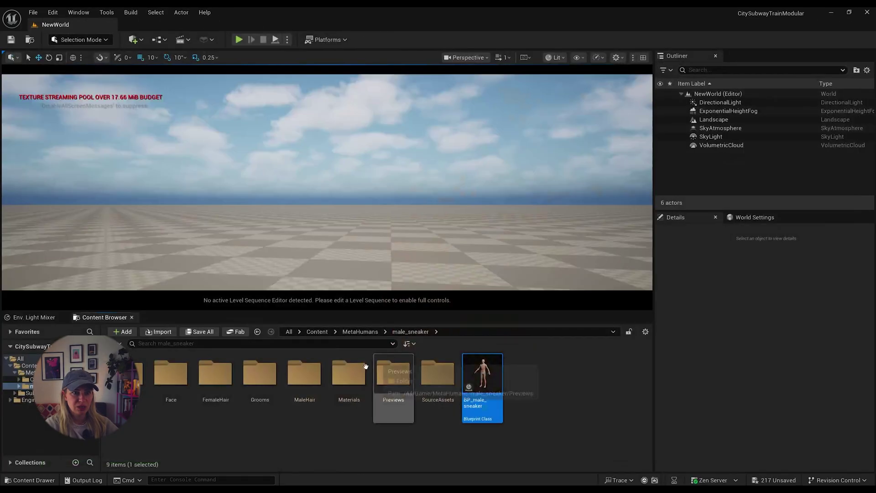
{"action": "left_click_drag", "start_coordinate": [482, 372], "coordinate": [348, 276]}
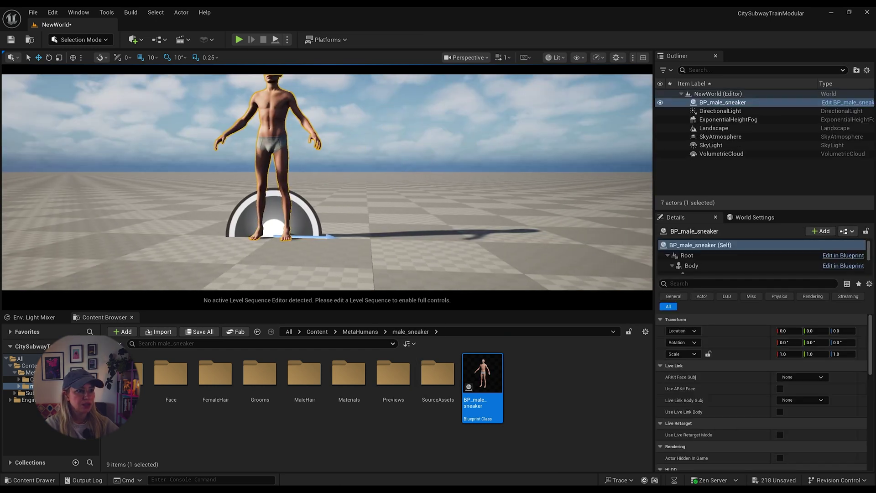
{"action": "right_click_drag", "start_coordinate": [327, 182], "coordinate": [327, 182]}
{"action": "right_click_drag", "start_coordinate": [425, 263], "coordinate": [425, 262]}
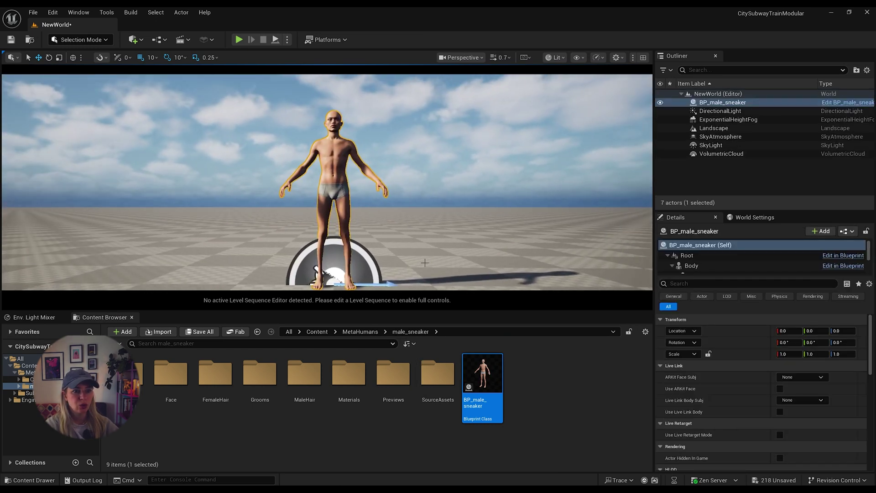
Step: Switch the level editor to CLO/MD LiveSync mode
{"action": "left_click", "coordinate": [80, 40]}
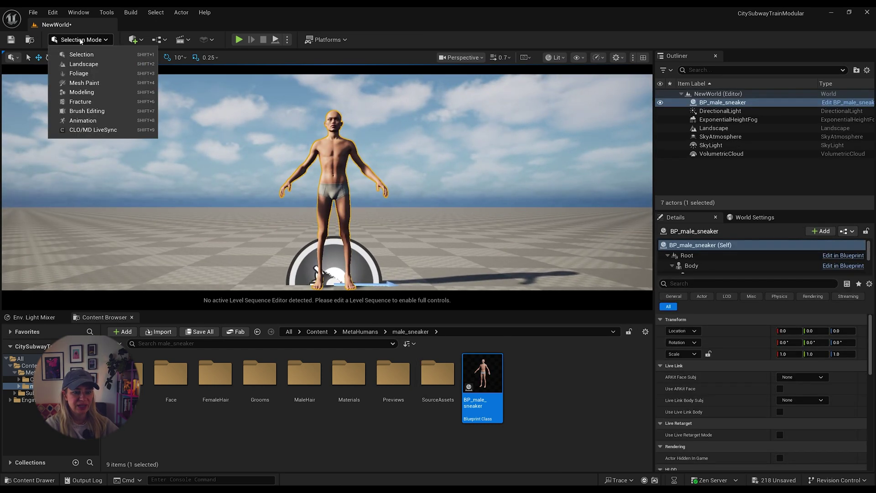
{"action": "left_click", "coordinate": [75, 131]}
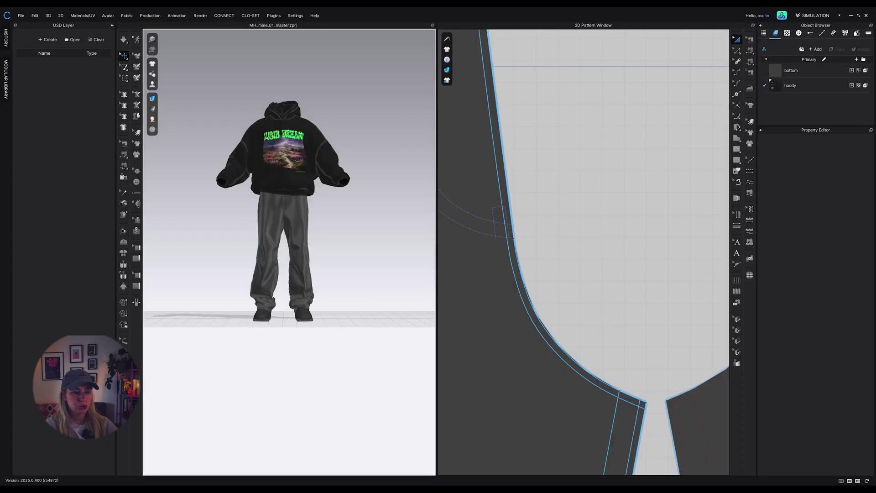
{"action": "scroll", "coordinate": [322, 237], "scroll_direction": "up", "scroll_amount": 5}
Step: Switch to CLO and inspect the sneaker mesh below the hoodie and pants in MH_male_01_master
{"action": "left_click", "coordinate": [246, 354]}
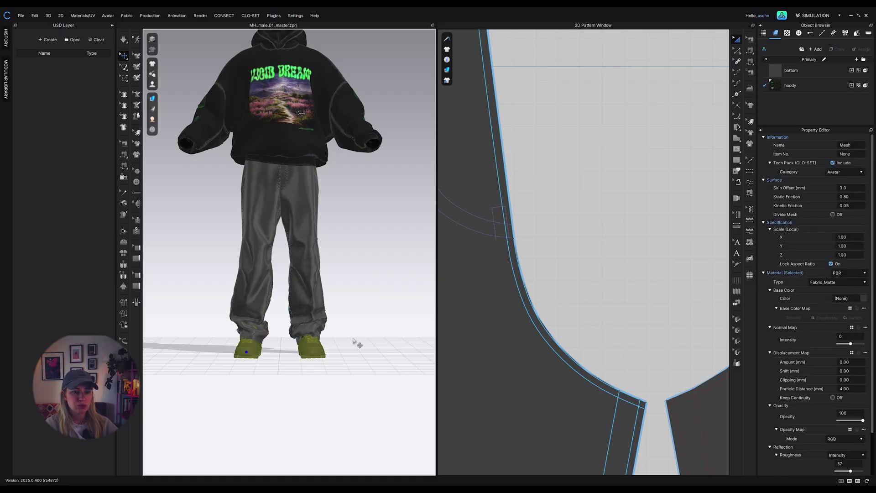
{"action": "mouse_move", "coordinate": [352, 338]}
{"action": "right_mouse_down"}
{"action": "mouse_move", "coordinate": [342, 342]}
{"action": "mouse_move", "coordinate": [402, 343]}
{"action": "mouse_move", "coordinate": [342, 344]}
{"action": "right_mouse_up"}
{"action": "scroll", "coordinate": [343, 344], "scroll_direction": "down", "scroll_amount": 5}
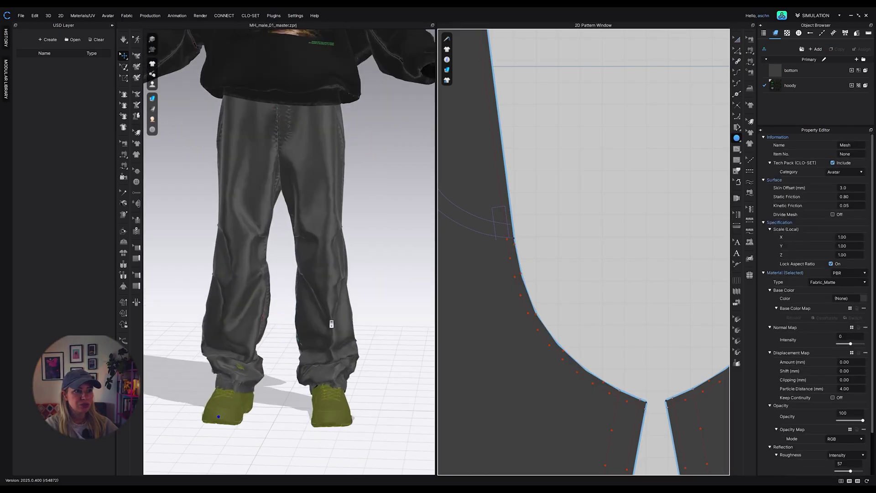
{"action": "scroll", "coordinate": [568, 201], "scroll_direction": "down", "scroll_amount": 3}
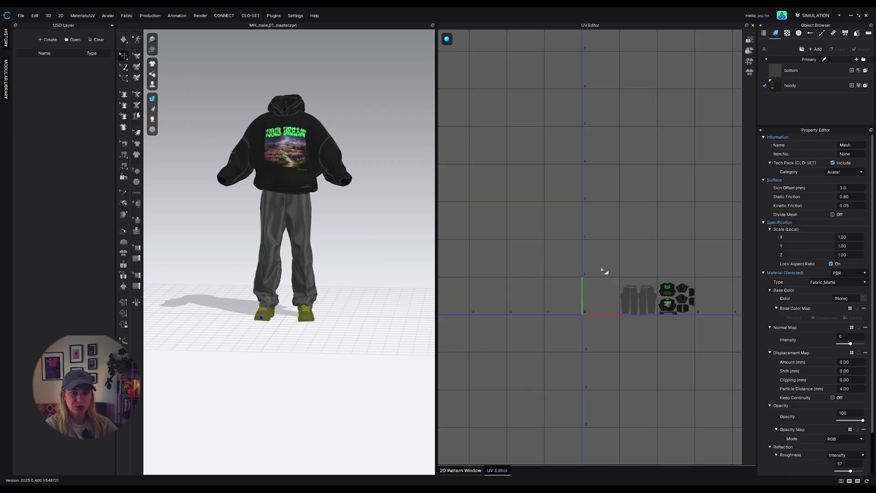
Step: Examine the pants and hoodie UV layout in the UV Editor, then reselect the sneaker mesh
{"action": "left_click_drag", "start_coordinate": [601, 269], "coordinate": [659, 363]}
{"action": "left_click", "coordinate": [592, 304]}
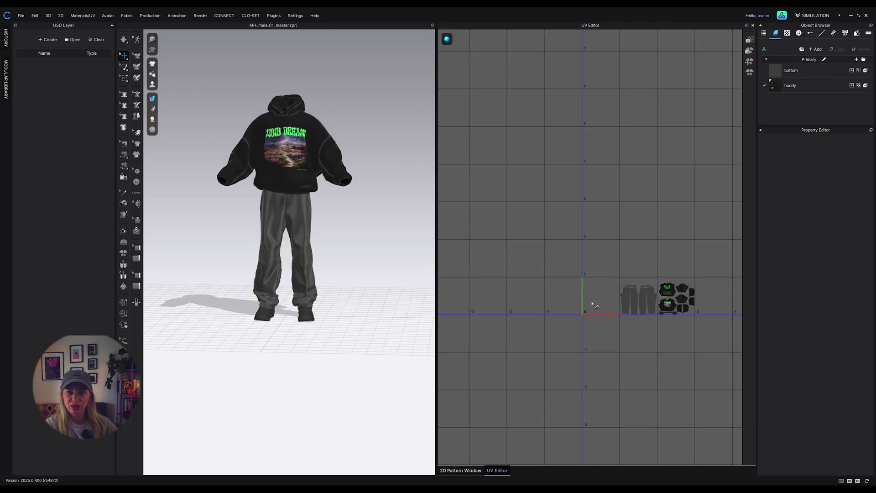
{"action": "left_click", "coordinate": [267, 317]}
{"action": "scroll", "coordinate": [598, 290], "scroll_direction": "up", "scroll_amount": 3}
{"action": "scroll", "coordinate": [620, 330], "scroll_direction": "down", "scroll_amount": 5}
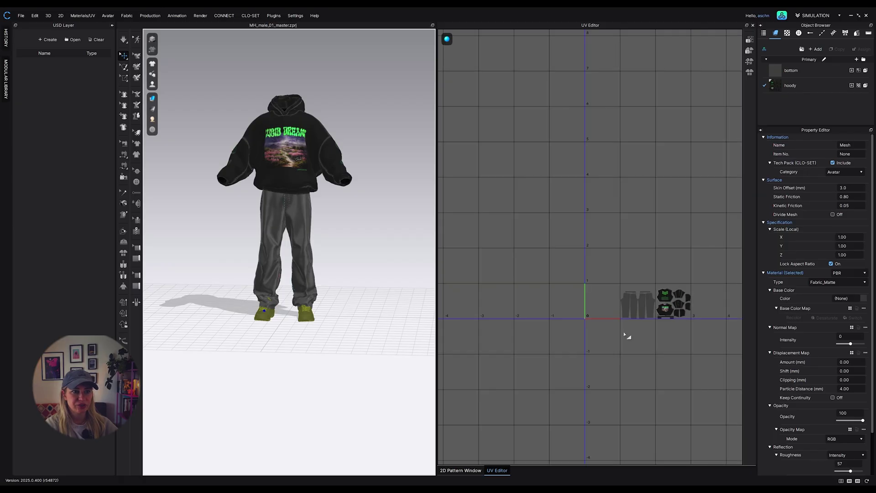
{"action": "scroll", "coordinate": [675, 334], "scroll_direction": "down", "scroll_amount": 3}
{"action": "scroll", "coordinate": [675, 334], "scroll_direction": "up", "scroll_amount": 7}
{"action": "scroll", "coordinate": [330, 195], "scroll_direction": "down", "scroll_amount": 2}
{"action": "scroll", "coordinate": [329, 196], "scroll_direction": "up", "scroll_amount": 5}
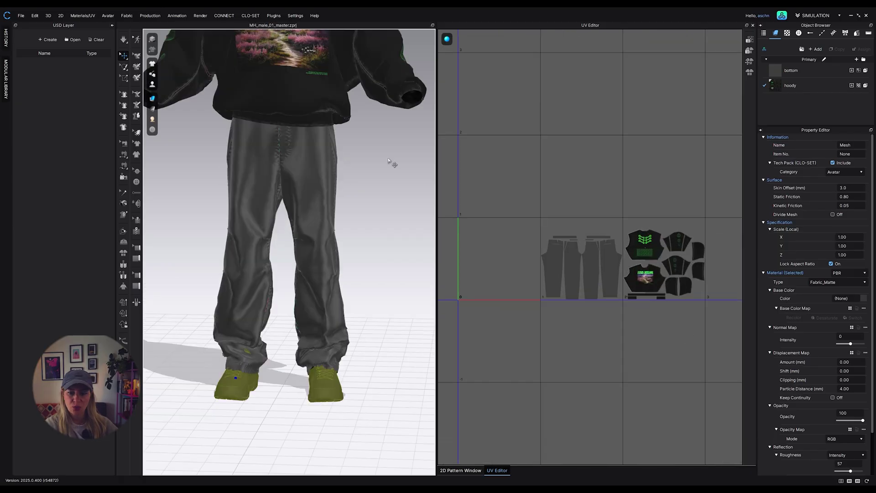
Step: Switch back to Unreal Engine, turn on game view and reframe the character from slightly above
{"action": "left_click", "coordinate": [851, 16]}
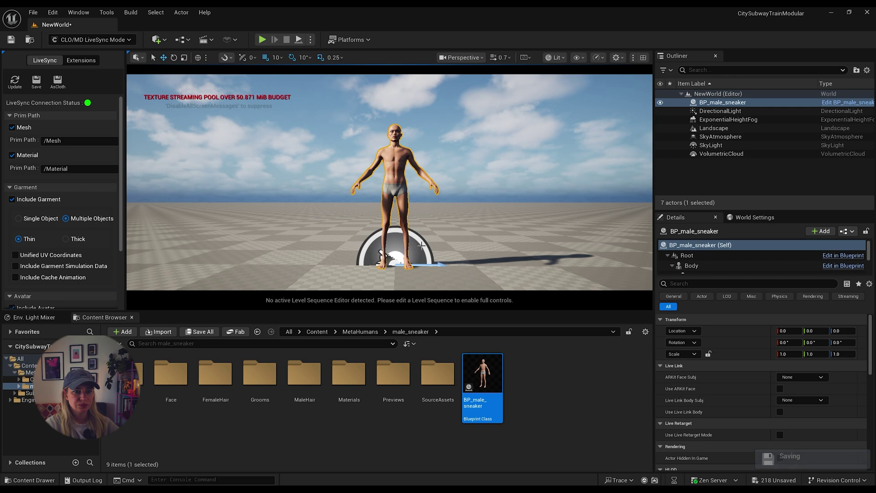
{"action": "mouse_move", "coordinate": [456, 192]}
{"action": "right_mouse_down"}
{"action": "mouse_move", "coordinate": [447, 191]}
{"action": "mouse_move", "coordinate": [466, 193]}
{"action": "right_mouse_up"}
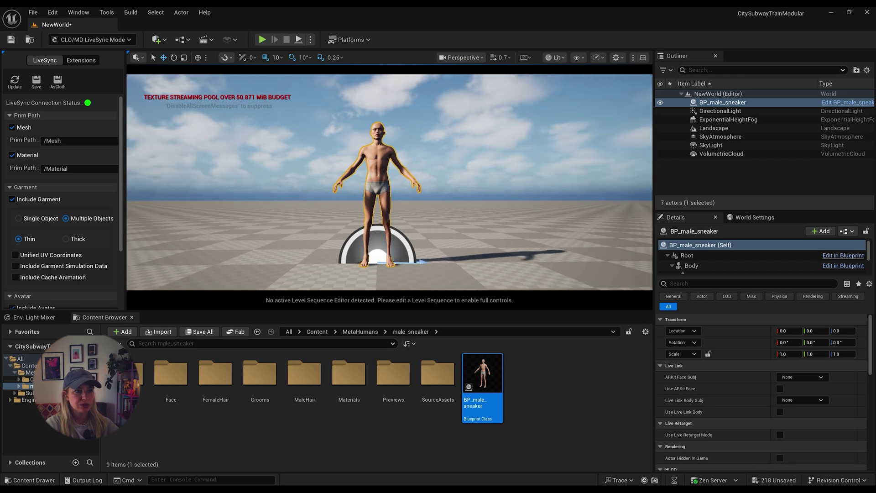
{"action": "key", "text": "g"}
{"action": "right_click_drag", "start_coordinate": [412, 243], "coordinate": [412, 275]}
{"action": "key", "text": "e"}
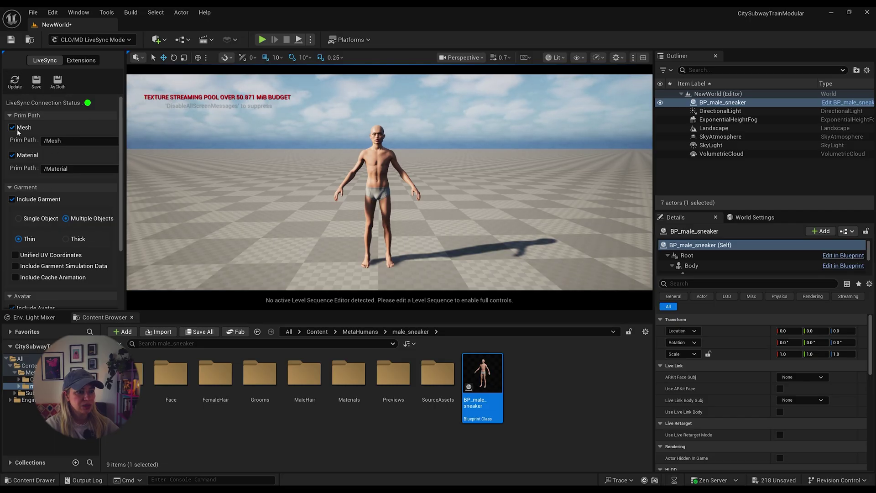
Step: Set LiveSync to single thin object, unified UV coordinates, garment simulation data and avatar included, then update to bring the CLO outfit in
{"action": "left_click", "coordinate": [15, 266]}
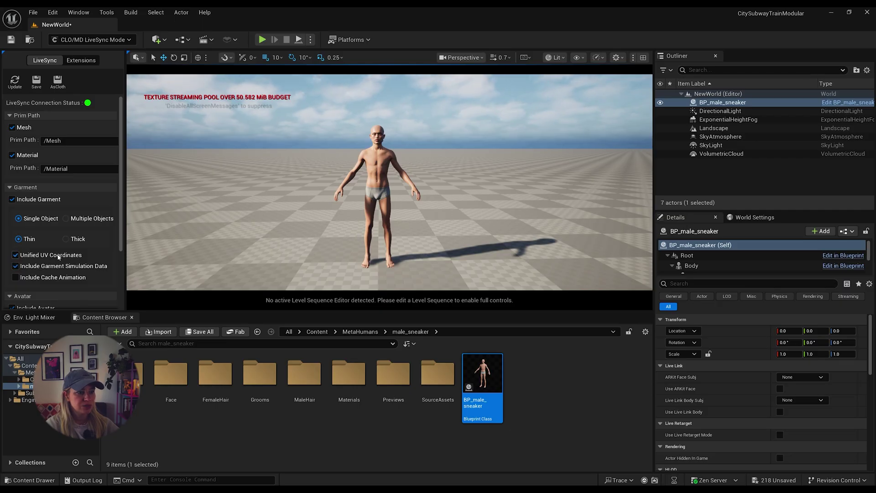
{"action": "scroll", "coordinate": [56, 253], "scroll_direction": "down", "scroll_amount": 3}
{"action": "scroll", "coordinate": [69, 247], "scroll_direction": "down", "scroll_amount": 1}
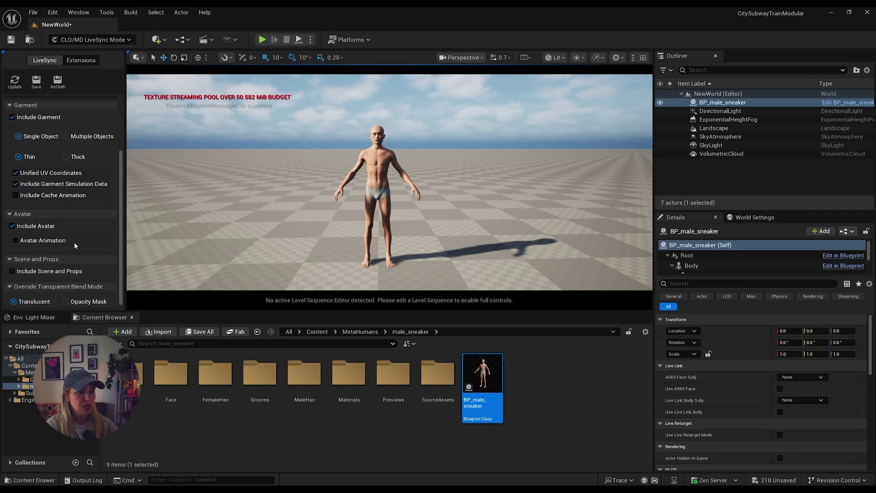
{"action": "left_click", "coordinate": [13, 223]}
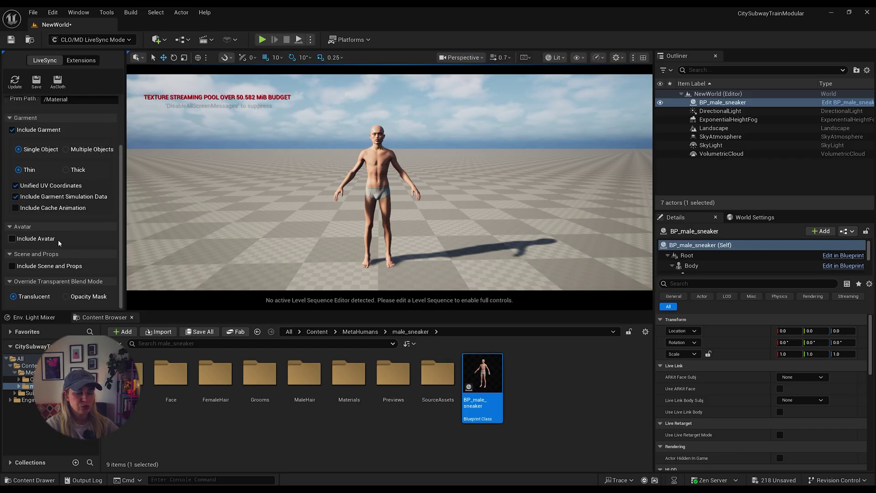
{"action": "left_click", "coordinate": [14, 238]}
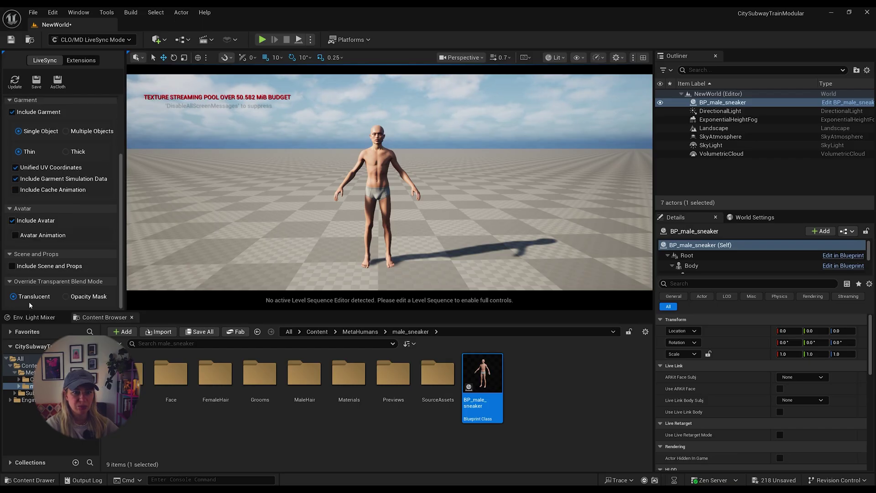
{"action": "left_click", "coordinate": [24, 81]}
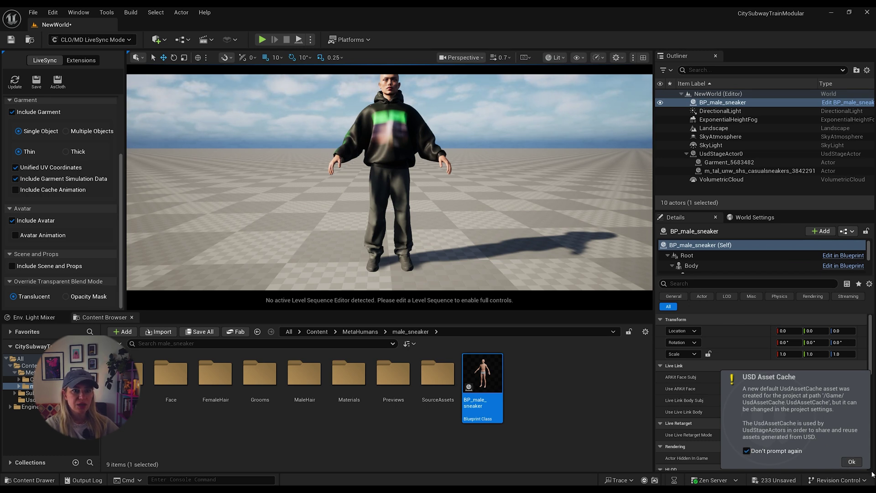
Step: Dismiss the USD Asset Cache notice and examine the imported outfit on the MetaHuman from several angles, with the garment selected
{"action": "left_click", "coordinate": [848, 460]}
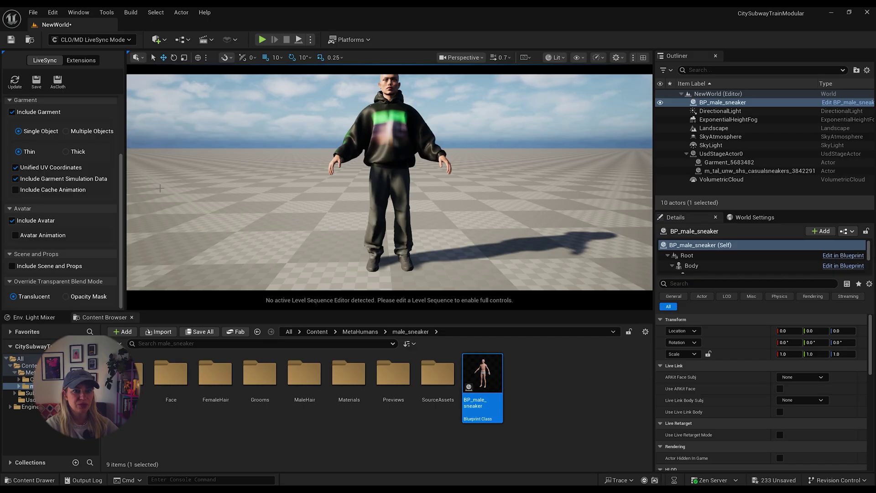
{"action": "right_click_drag", "start_coordinate": [368, 165], "coordinate": [363, 195]}
{"action": "key", "text": "s"}
{"action": "key", "text": "w"}
{"action": "key", "text": "s"}
{"action": "key", "text": "a"}
{"action": "key", "text": "w"}
{"action": "key", "text": "s"}
{"action": "key", "text": "d"}
{"action": "key", "text": "e"}
{"action": "key", "text": "s"}
{"action": "key", "text": "w"}
{"action": "left_click", "coordinate": [390, 179]}
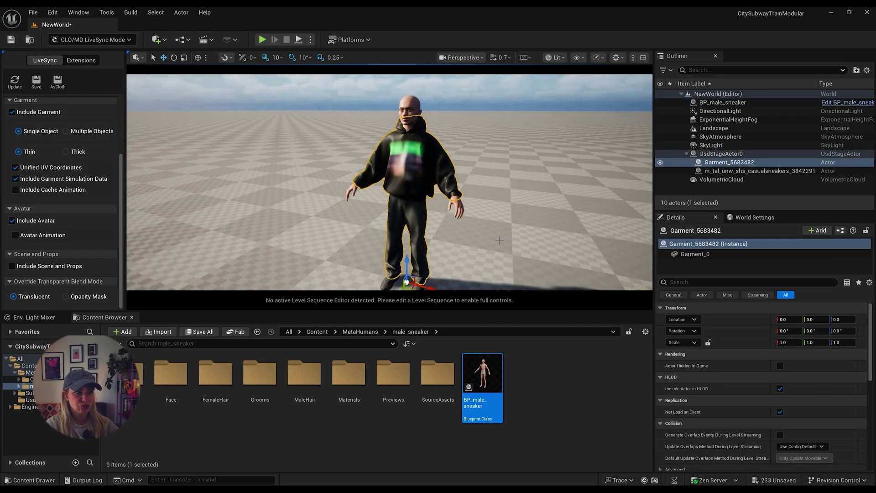
{"action": "key", "text": "f"}
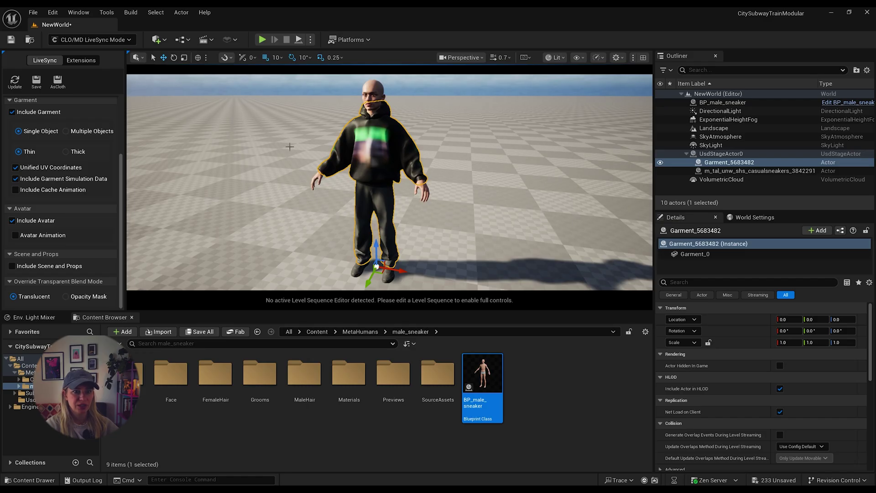
Step: Save the LiveSync outfit's USD assets into a new CLO folder under Content and delete the imported garment from the level
{"action": "left_click", "coordinate": [37, 86]}
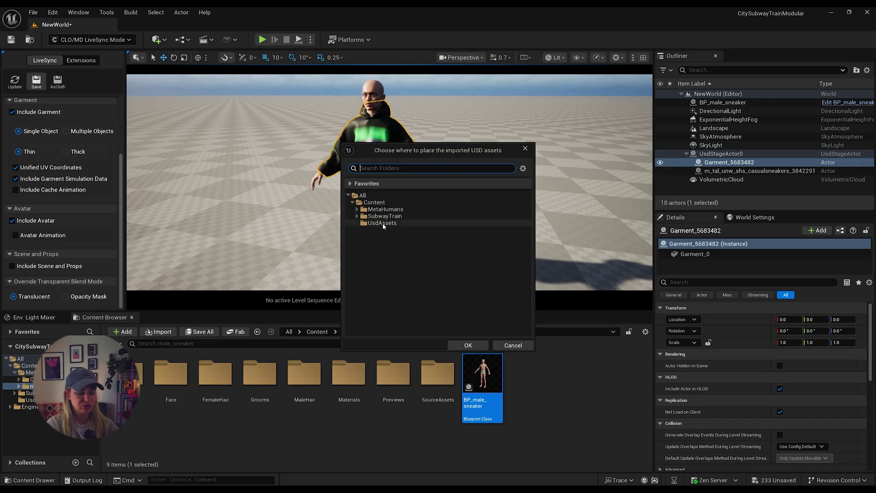
{"action": "left_click", "coordinate": [380, 203]}
{"action": "type", "text": "CLO"}
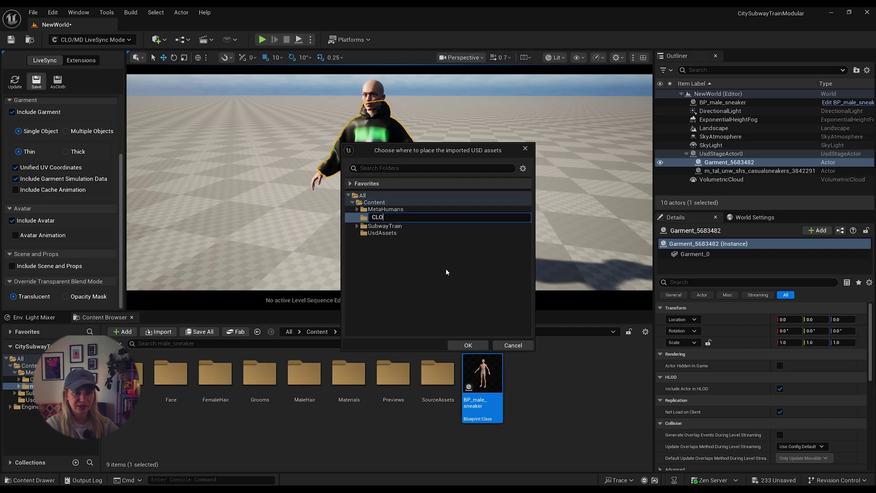
{"action": "key", "text": "Return"}
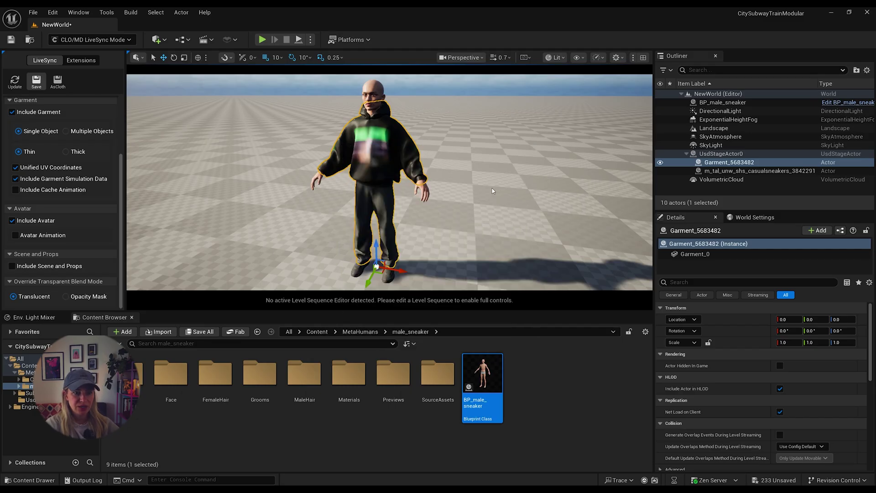
{"action": "key", "text": "Delete"}
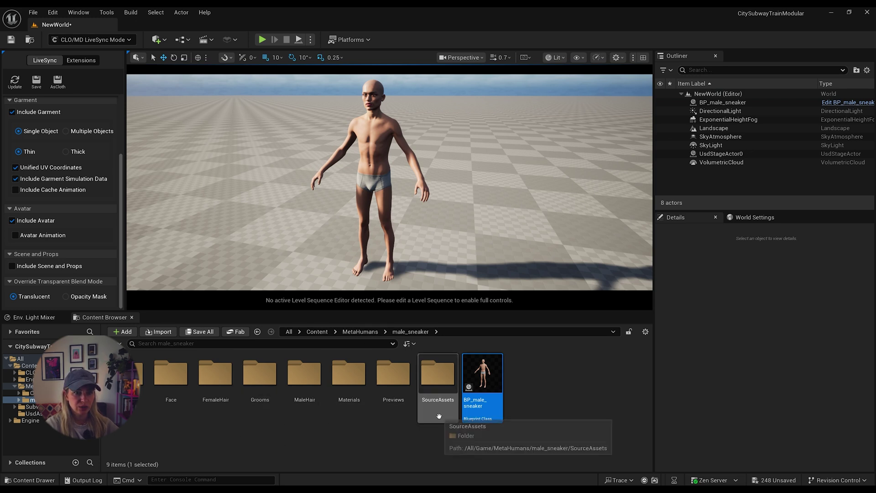
Step: Browse the saved outfit assets in CLO/MH_male_01_master and open its SkeletalMeshes folder
{"action": "mouse_move", "coordinate": [477, 378]}
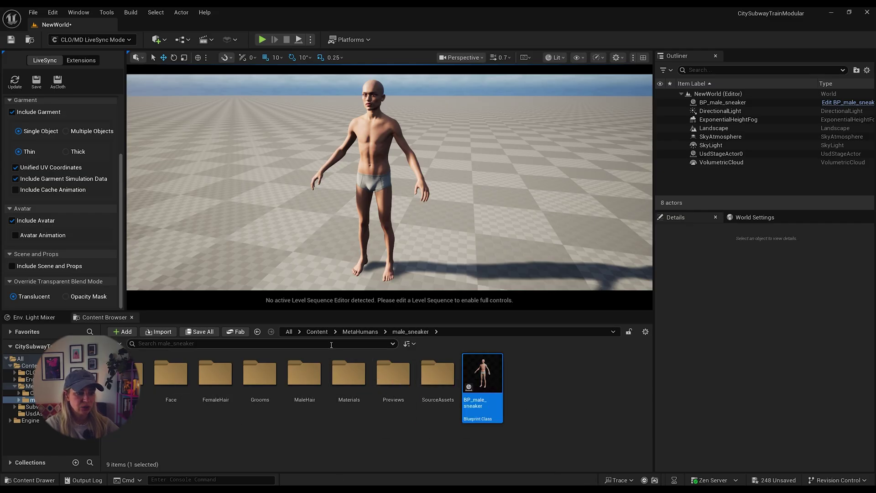
{"action": "left_click", "coordinate": [317, 332]}
{"action": "double_click", "coordinate": [141, 416]}
{"action": "double_click", "coordinate": [141, 416]}
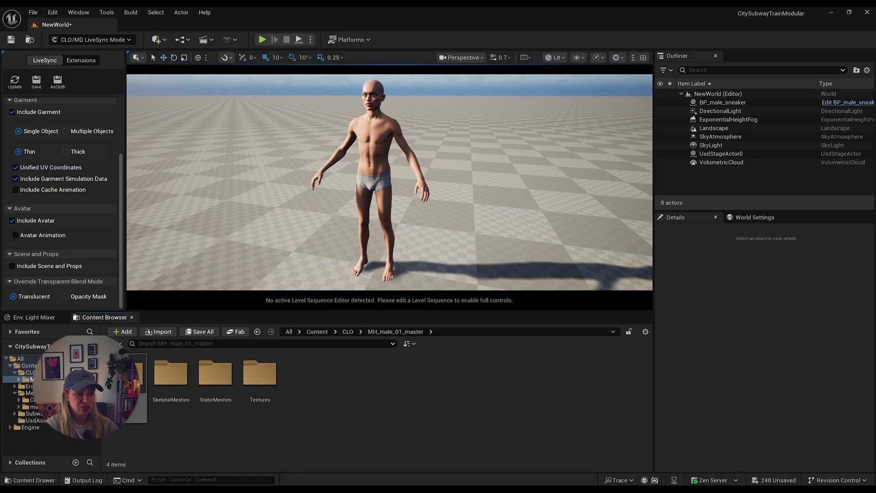
{"action": "left_click", "coordinate": [138, 413]}
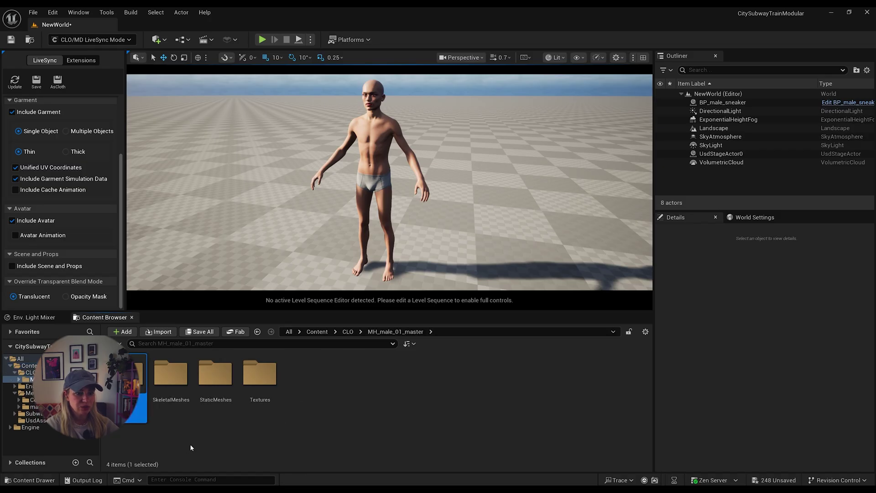
{"action": "double_click", "coordinate": [170, 372]}
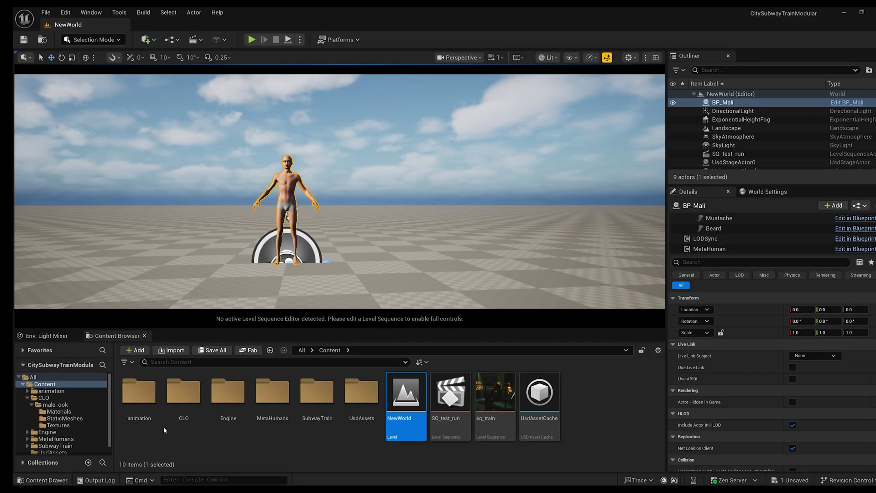
Step: Open the StaticMeshes folder inside CLO/male_ook and check the details of the SM_Garment static mesh
{"action": "double_click", "coordinate": [181, 395]}
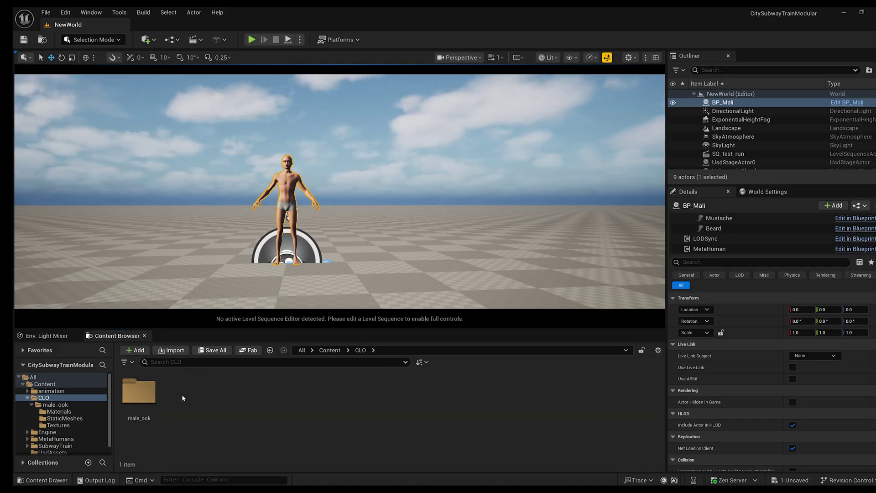
{"action": "double_click", "coordinate": [139, 391]}
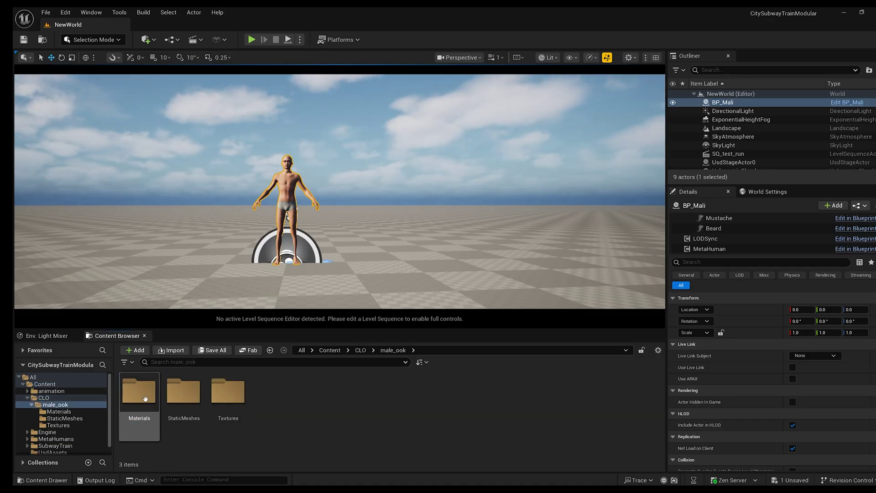
{"action": "double_click", "coordinate": [184, 393]}
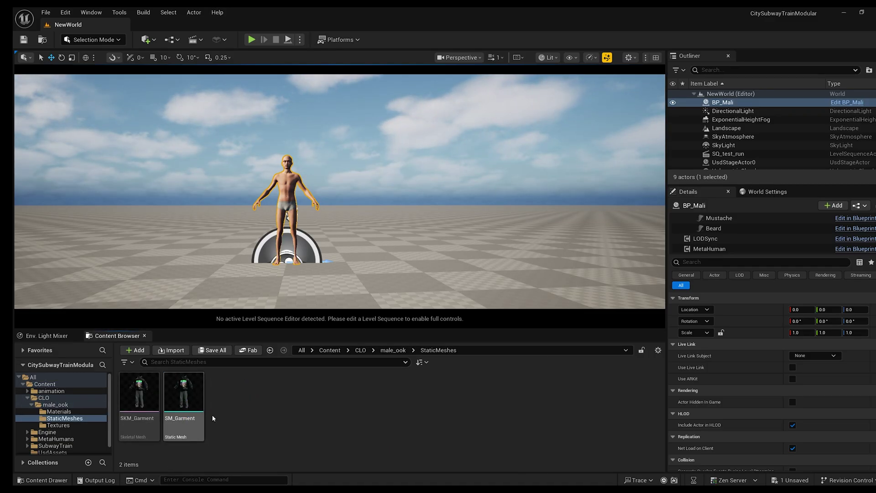
{"action": "mouse_move", "coordinate": [190, 419]}
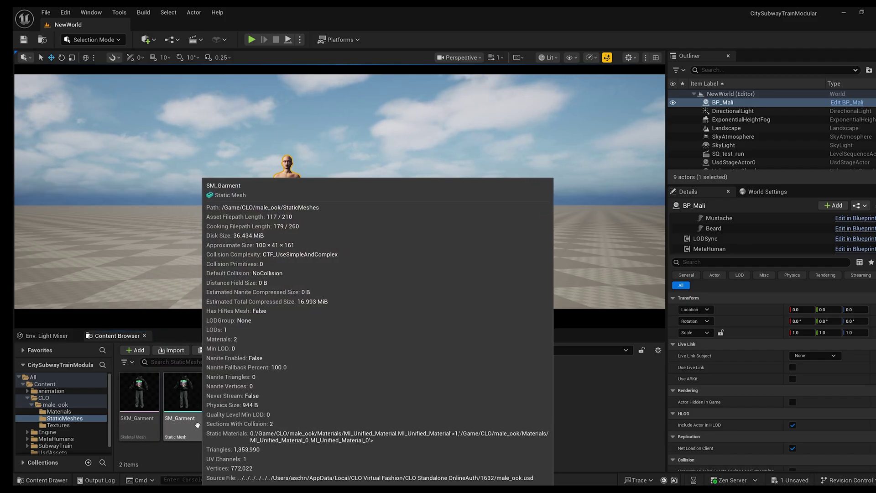
Step: Look up the Convert to Skeletal Mesh action available for SM_Garment without running it
{"action": "left_click", "coordinate": [189, 396]}
{"action": "right_click", "coordinate": [186, 398]}
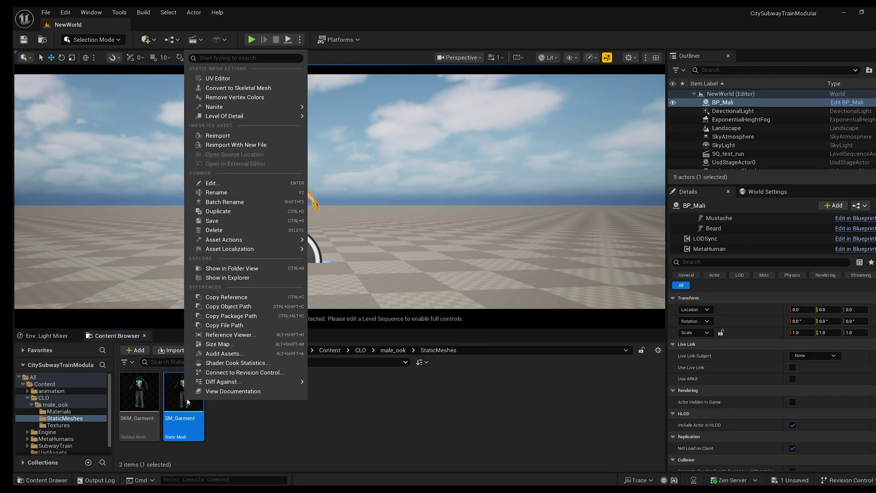
{"action": "mouse_move", "coordinate": [237, 115]}
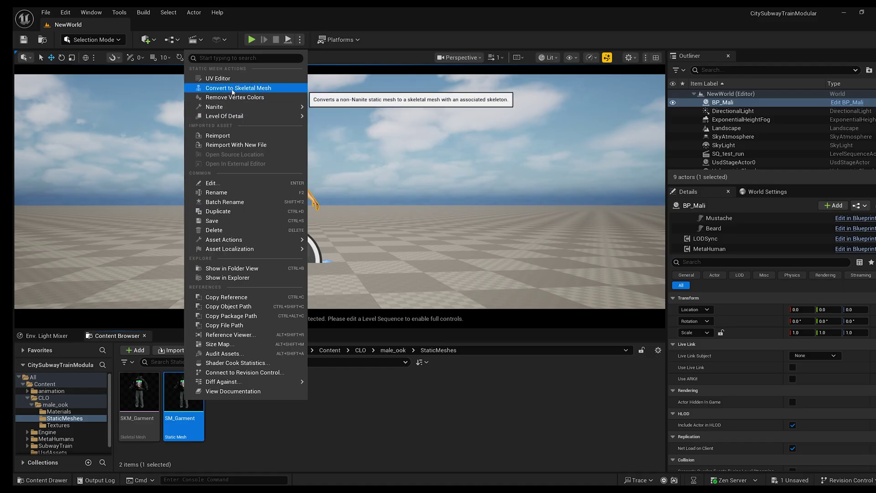
{"action": "left_click", "coordinate": [320, 431]}
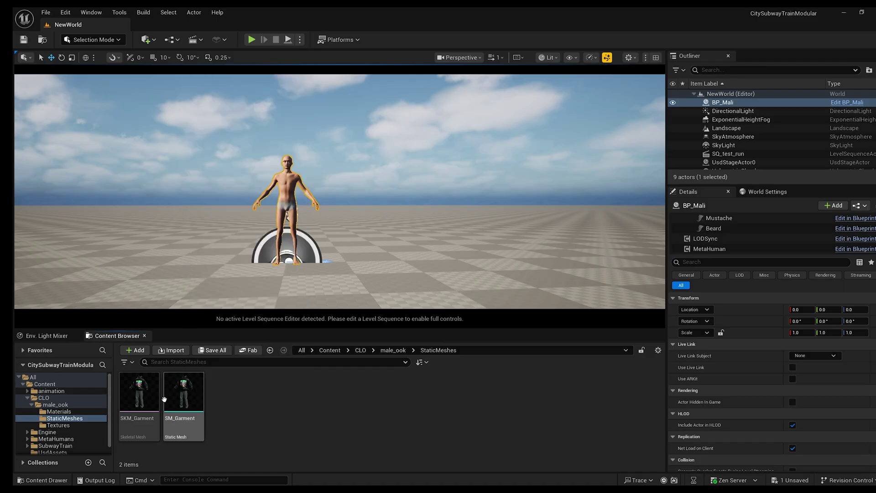
Step: Open the SKM_Garment skeletal mesh, compare Selected Only bone drawing with All Hierarchy, keep All Hierarchy and clear the bone selection
{"action": "double_click", "coordinate": [139, 401]}
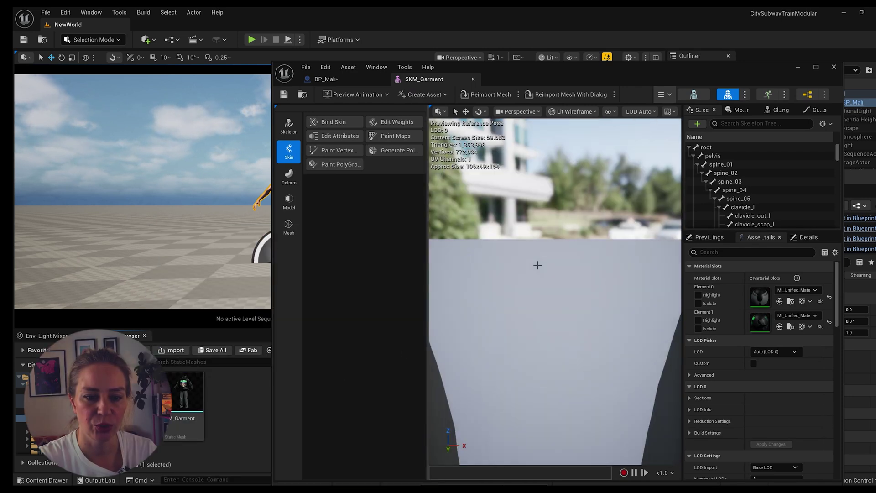
{"action": "left_click", "coordinate": [541, 273]}
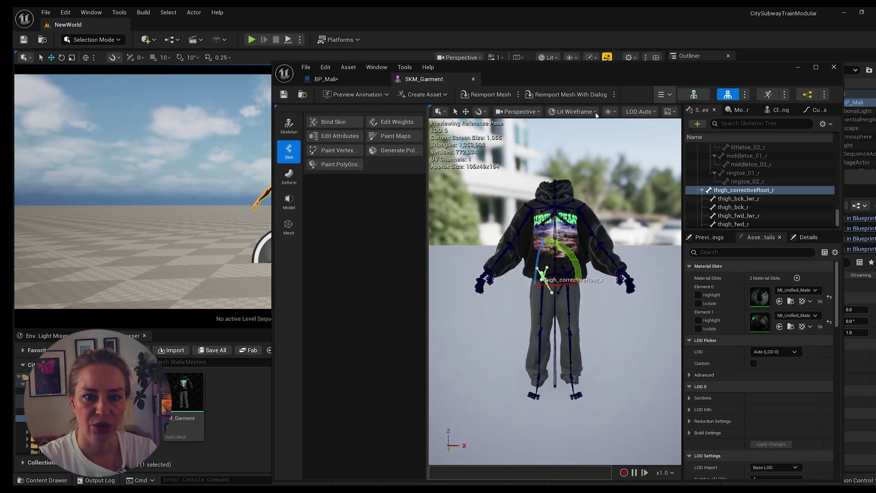
{"action": "left_click", "coordinate": [611, 111]}
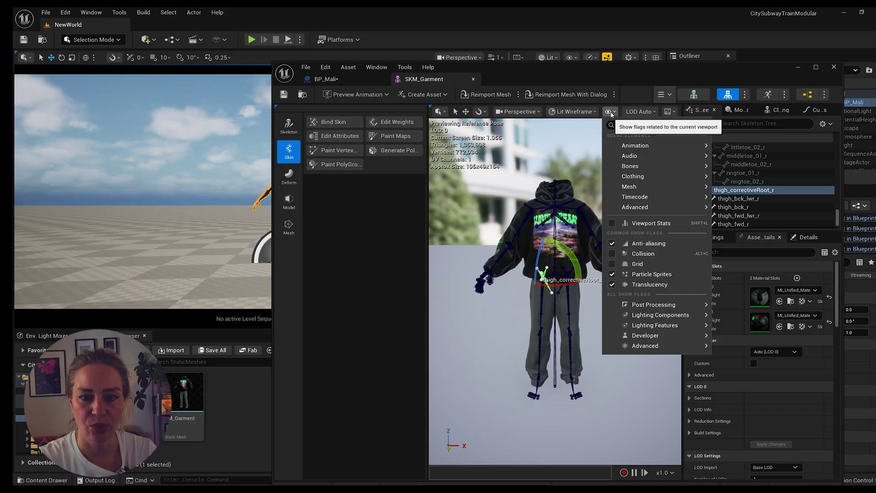
{"action": "mouse_move", "coordinate": [638, 166]}
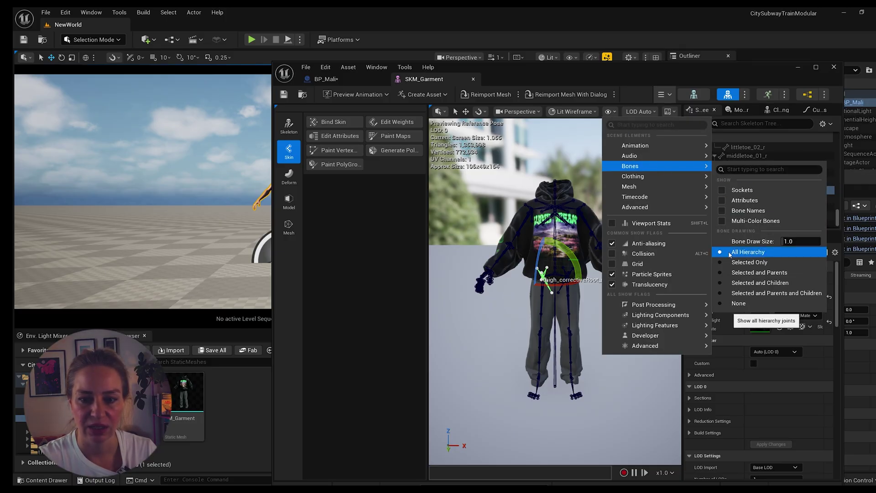
{"action": "left_click", "coordinate": [719, 264]}
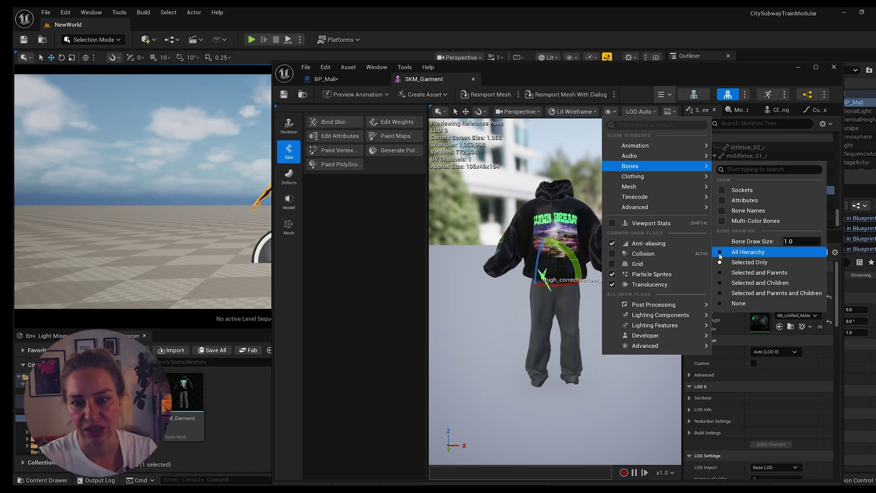
{"action": "left_click", "coordinate": [723, 252]}
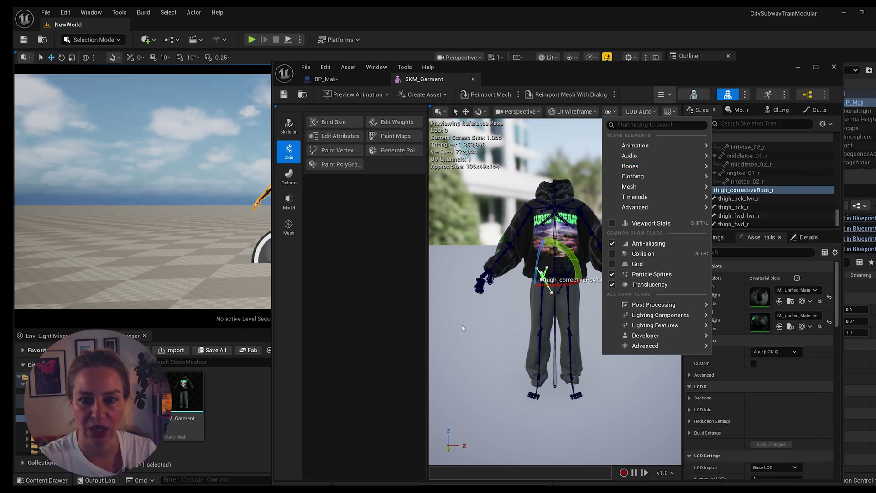
{"action": "mouse_move", "coordinate": [683, 157]}
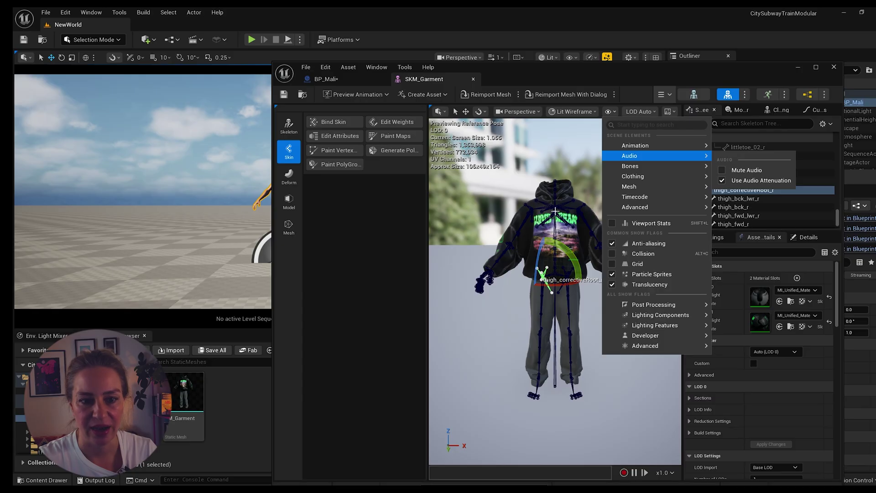
{"action": "left_click", "coordinate": [538, 183]}
{"action": "left_click", "coordinate": [505, 196]}
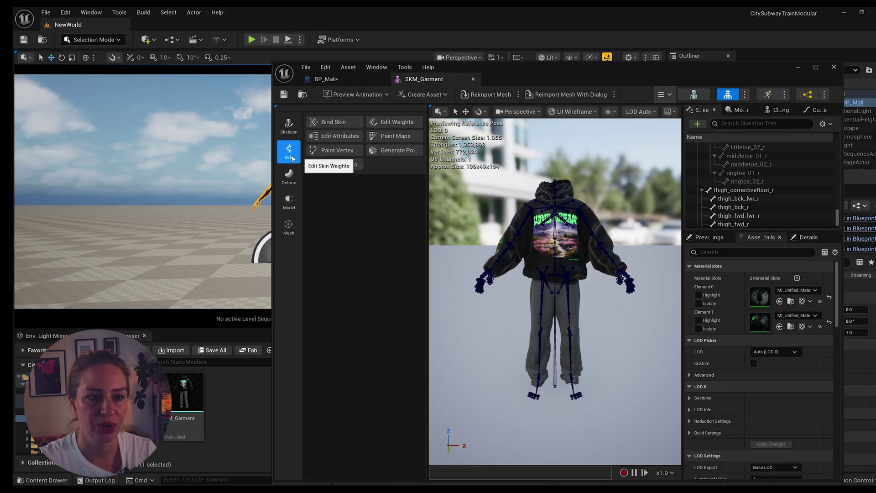
Step: Start Edit Weights on SKM_Garment and choose SKM_Mali_BodyMesh as the source skeletal mesh for the weight transfer
{"action": "left_click", "coordinate": [393, 121]}
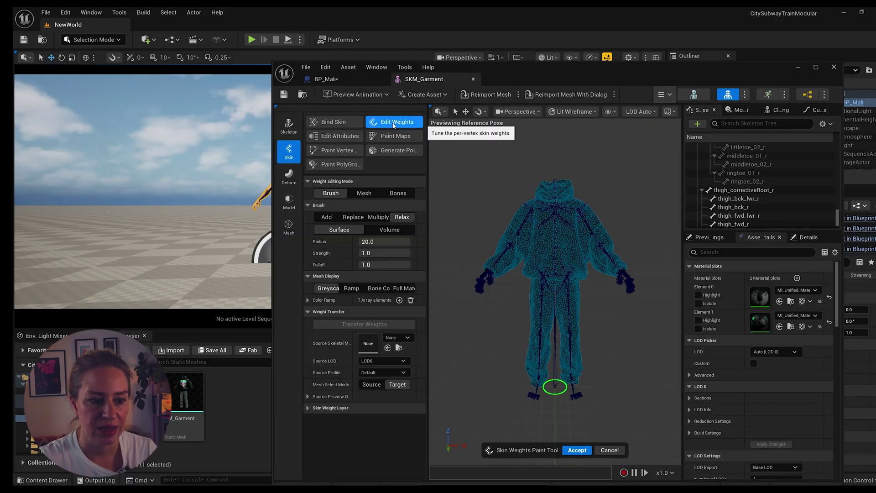
{"action": "left_click", "coordinate": [406, 337]}
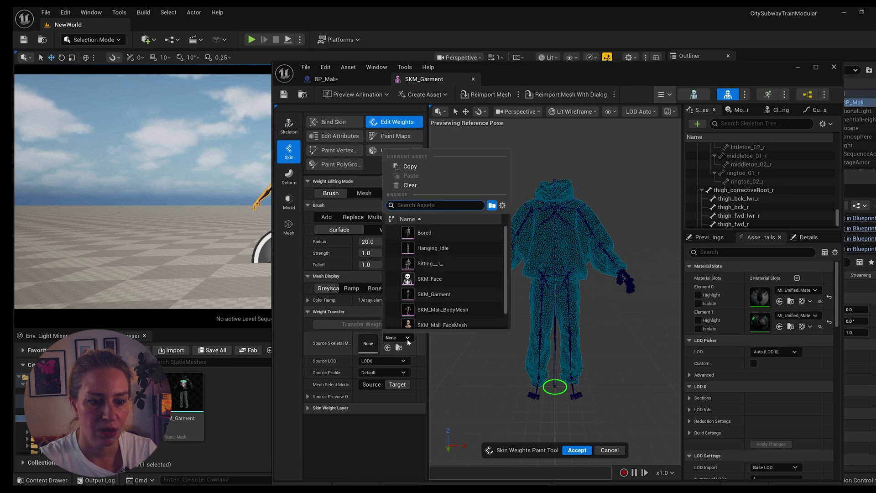
{"action": "left_click", "coordinate": [445, 308]}
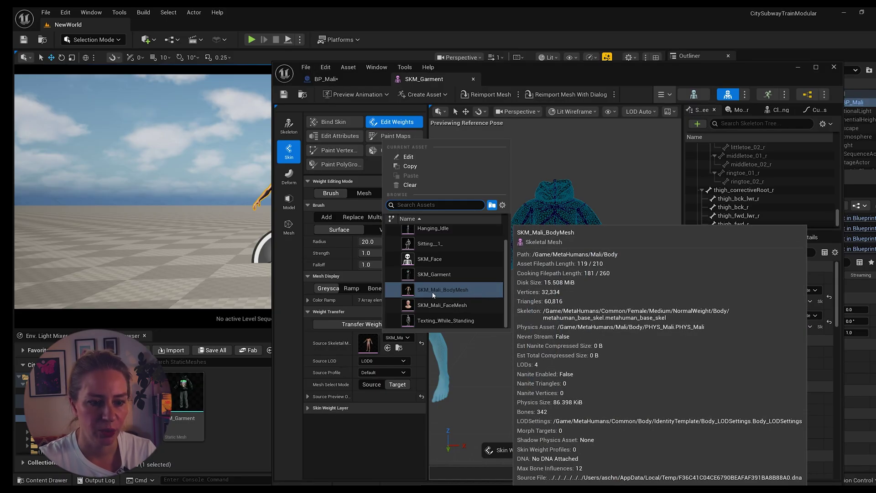
{"action": "left_click", "coordinate": [515, 201]}
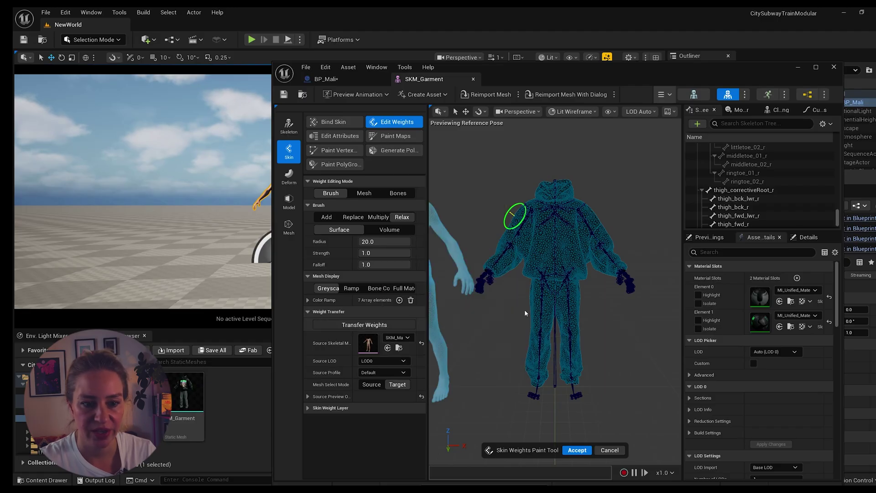
{"action": "scroll", "coordinate": [571, 335], "scroll_direction": "down", "scroll_amount": 3}
{"action": "scroll", "coordinate": [572, 335], "scroll_direction": "up", "scroll_amount": 3}
{"action": "scroll", "coordinate": [572, 336], "scroll_direction": "down", "scroll_amount": 3}
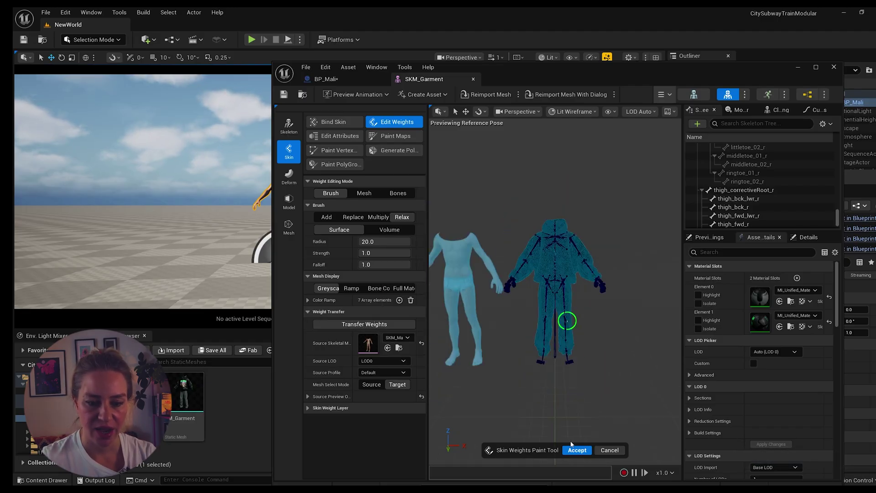
Step: Accept the skin weight edits, then save and close SKM_Garment
{"action": "left_click", "coordinate": [577, 451]}
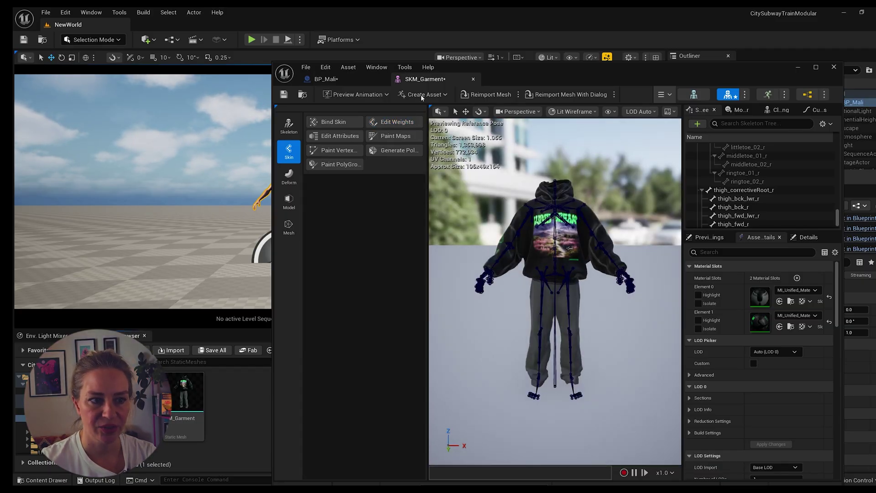
{"action": "key", "text": "ctrl+s"}
{"action": "left_click", "coordinate": [473, 80]}
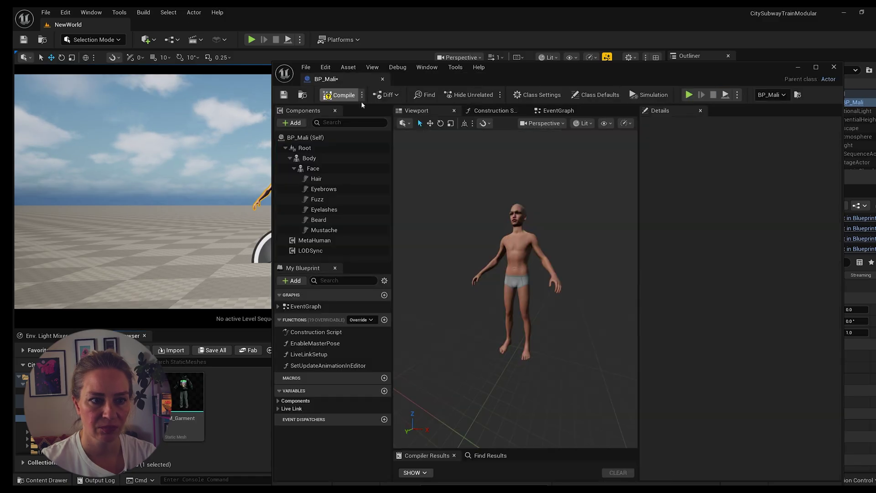
Step: Close and reopen the BP_Mali blueprint from the level and show the character in its viewport
{"action": "left_click", "coordinate": [382, 80]}
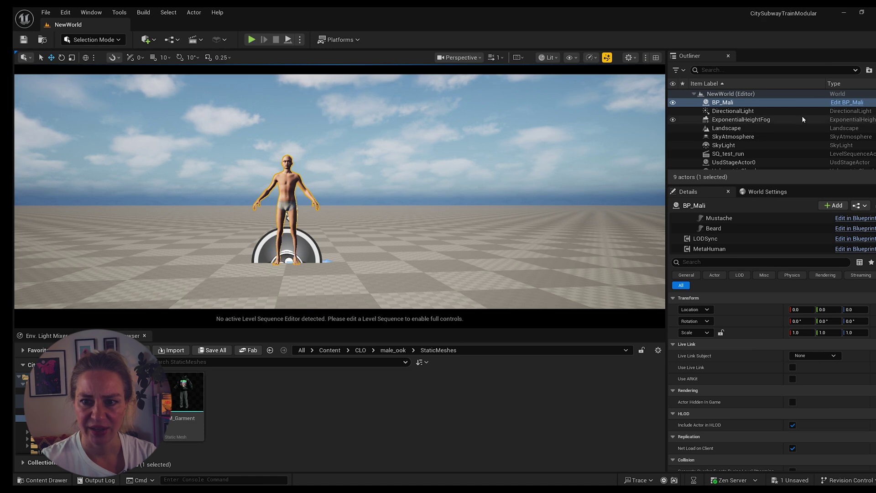
{"action": "left_click", "coordinate": [846, 103]}
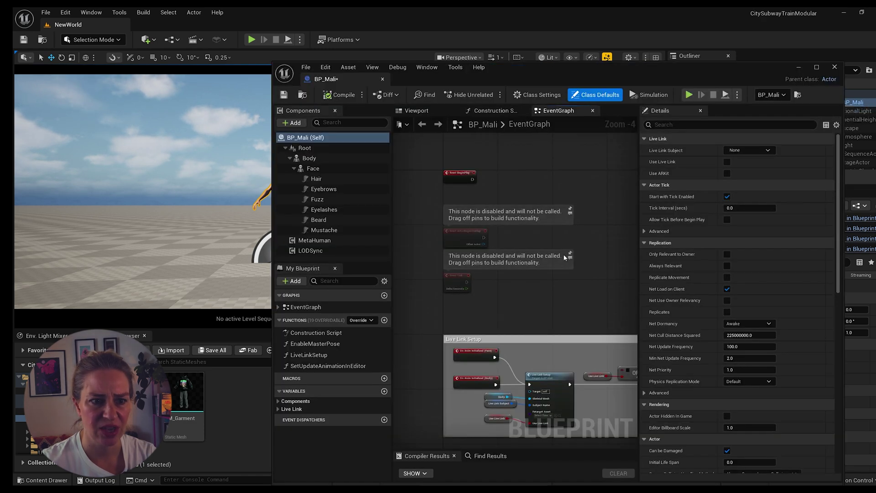
{"action": "left_click", "coordinate": [415, 111]}
{"action": "scroll", "coordinate": [490, 318], "scroll_direction": "down", "scroll_amount": 5}
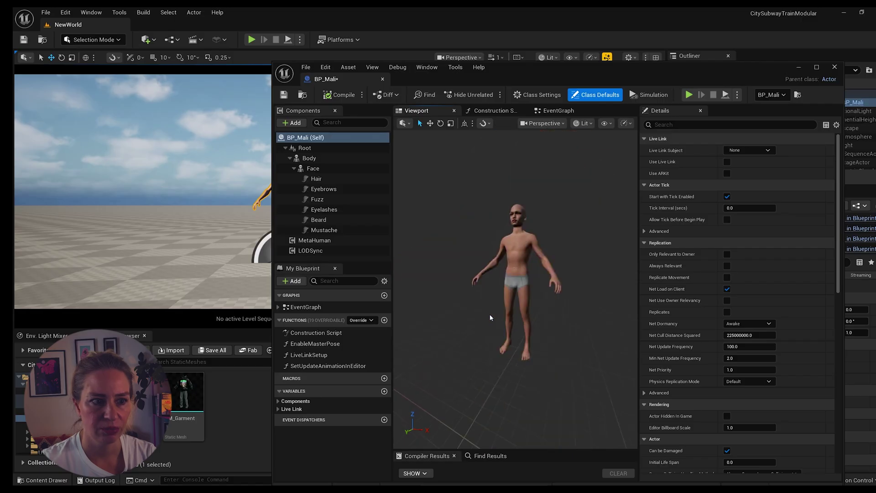
Step: Add SKM_Garment to BP_Mali as a skeletal mesh component parented to Body, and compile and close the blueprint
{"action": "left_click", "coordinate": [295, 123]}
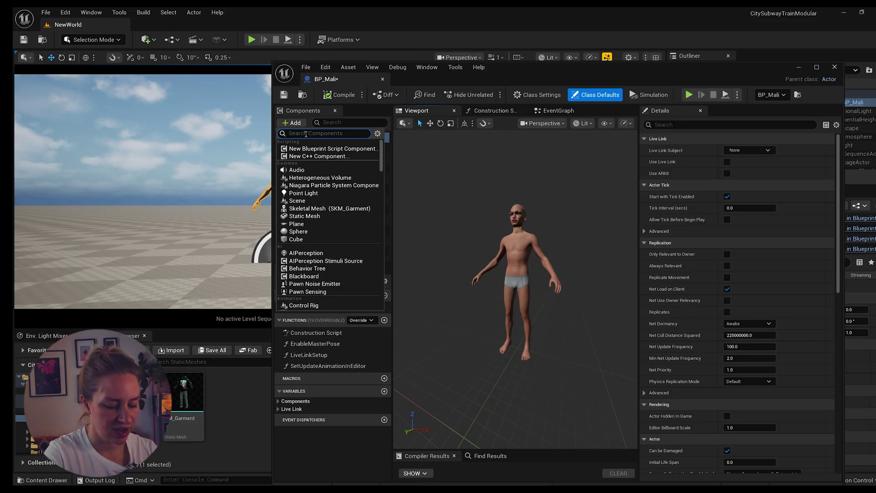
{"action": "left_click", "coordinate": [329, 208]}
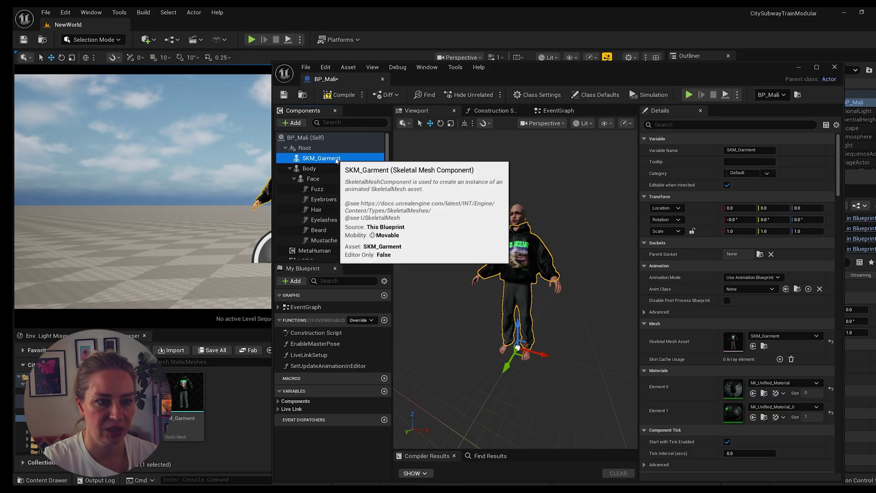
{"action": "left_click_drag", "start_coordinate": [336, 161], "coordinate": [336, 170]}
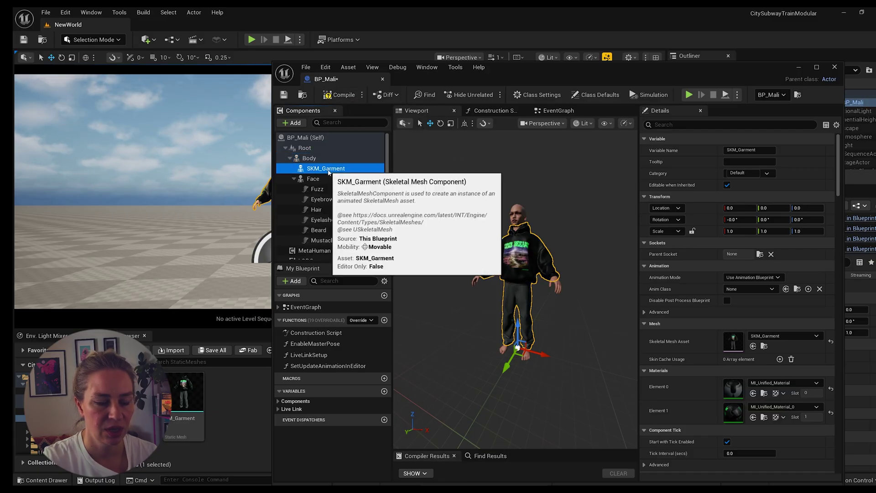
{"action": "left_click", "coordinate": [344, 94]}
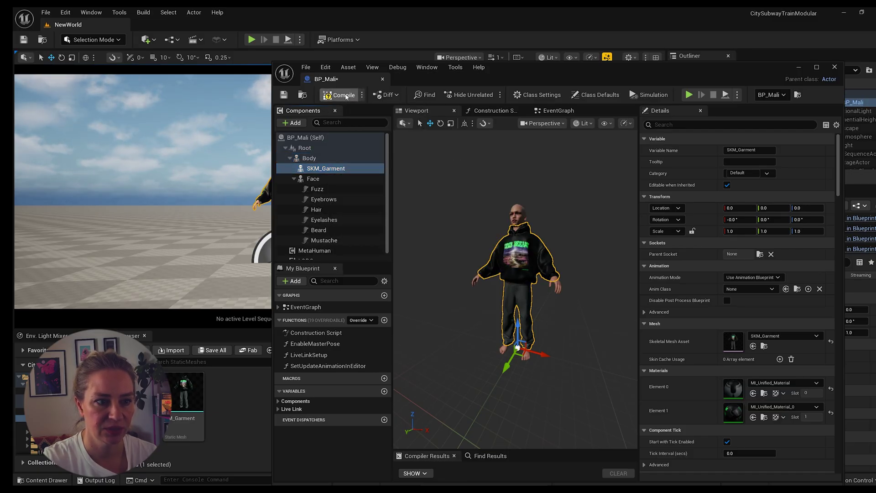
{"action": "left_click", "coordinate": [383, 79]}
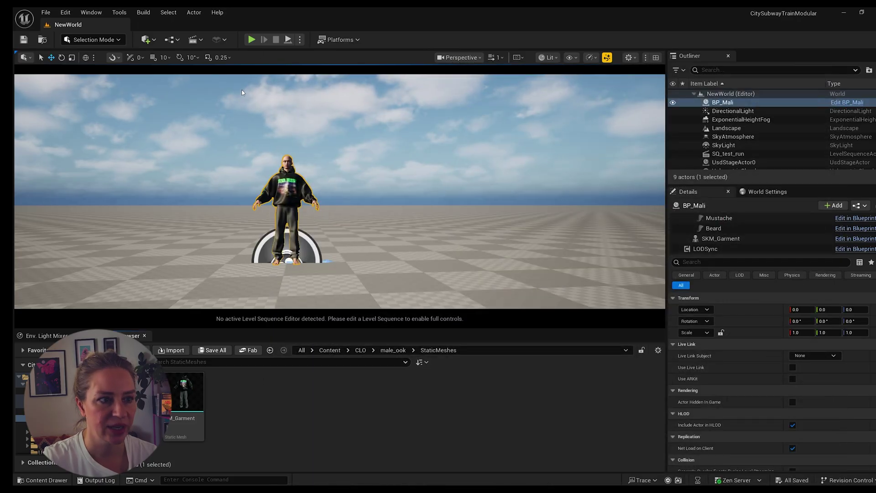
Step: Open the SQ_test_run level sequence and play it to check the outfit on the moving character
{"action": "left_click", "coordinate": [200, 41]}
{"action": "left_click", "coordinate": [230, 116]}
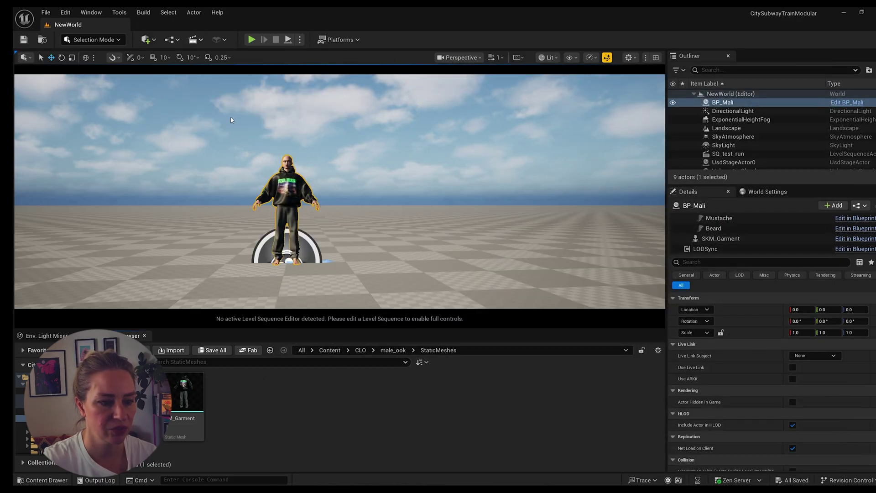
{"action": "key", "text": "space"}
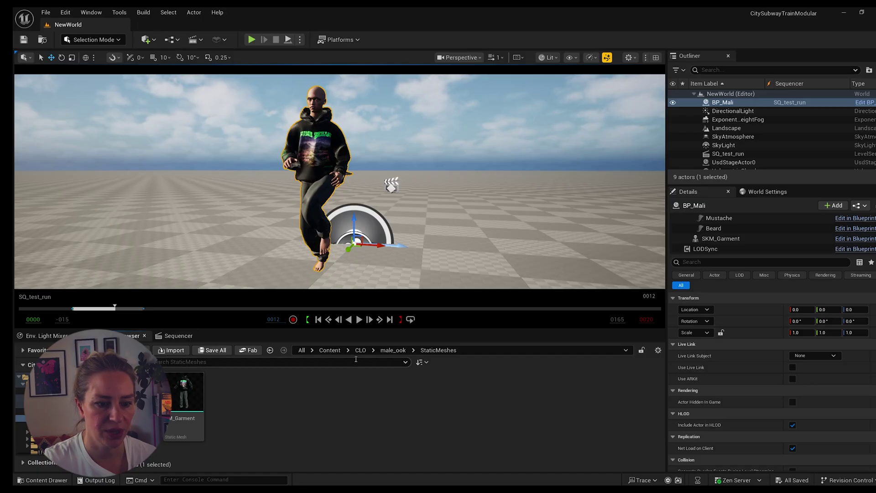
Step: Open the Demonstration level from the Maps folder of the SubwayTrain content
{"action": "left_click", "coordinate": [385, 352]}
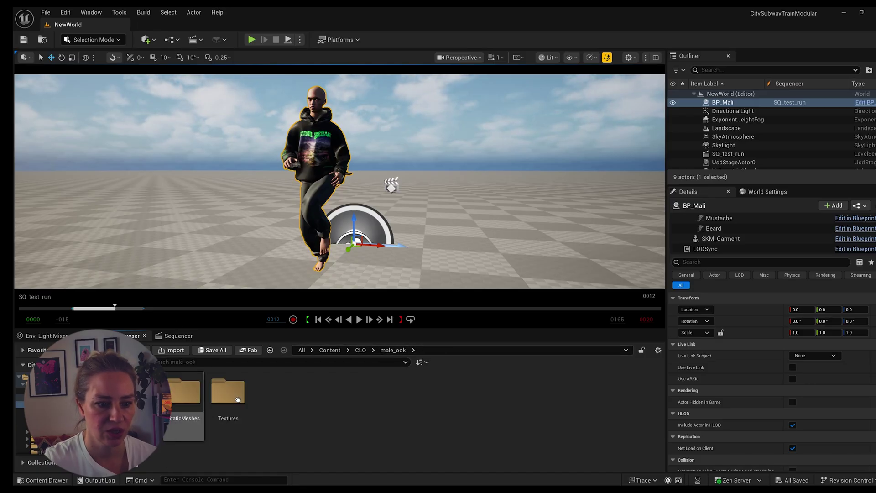
{"action": "left_click", "coordinate": [338, 352]}
{"action": "left_click", "coordinate": [491, 398]}
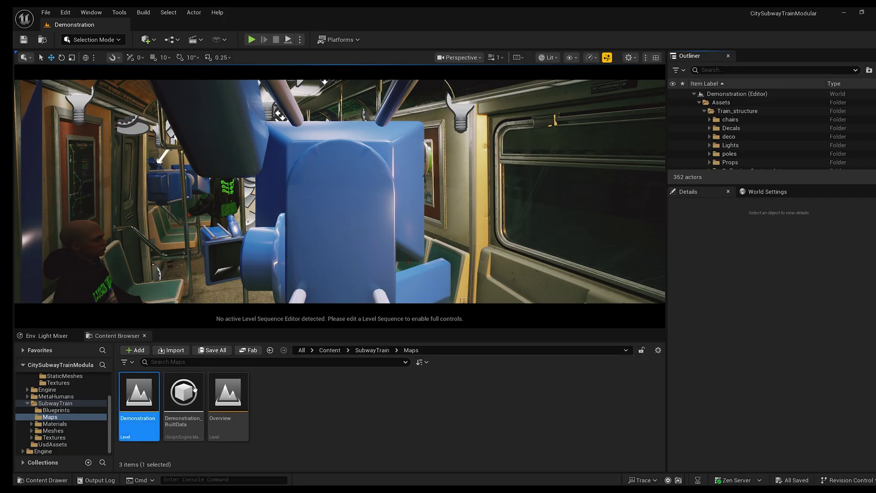
Step: Search the Fab asset library for "train" and limit the results to free products
{"action": "left_click", "coordinate": [249, 350]}
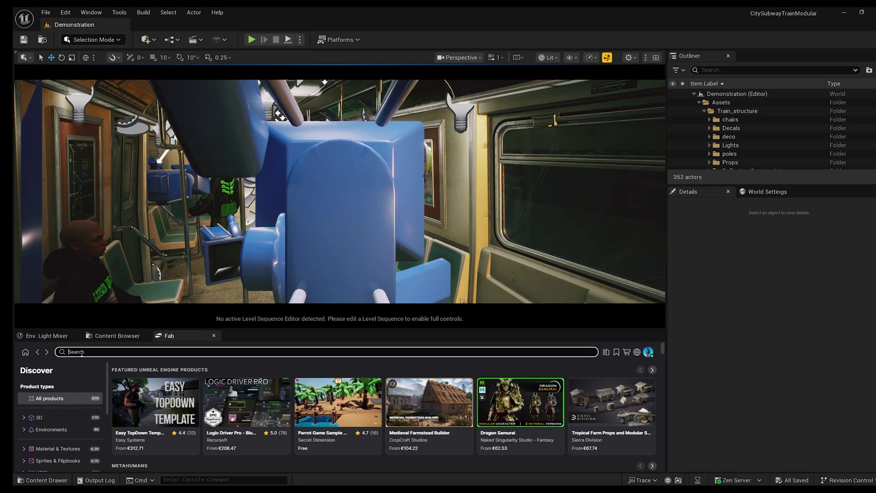
{"action": "type", "text": "train"}
{"action": "key", "text": "Return"}
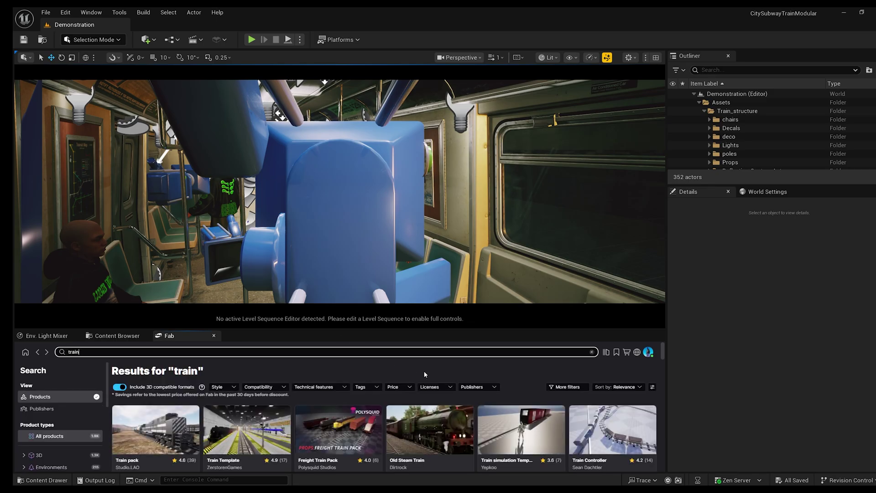
{"action": "left_click", "coordinate": [400, 387]}
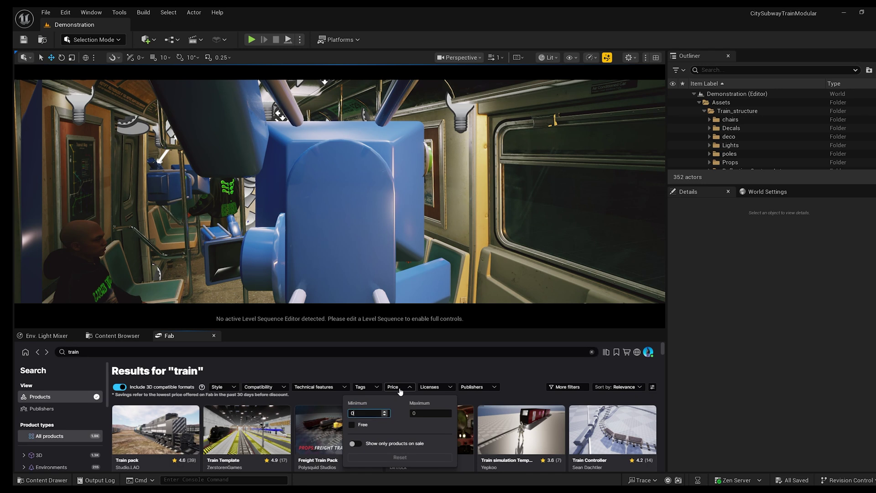
{"action": "left_click", "coordinate": [352, 425]}
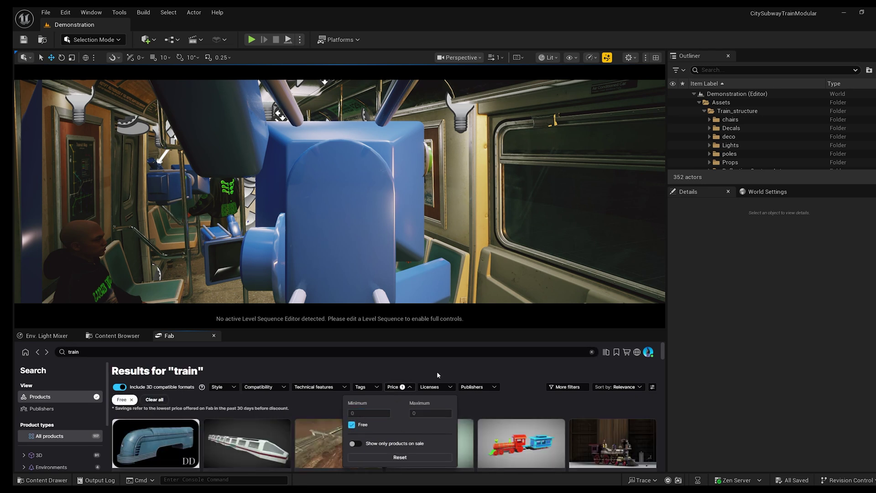
{"action": "left_click", "coordinate": [505, 372]}
Step: Enlarge the Fab area and open the City Subway Train Modular product page
{"action": "scroll", "coordinate": [479, 402], "scroll_direction": "down", "scroll_amount": 3}
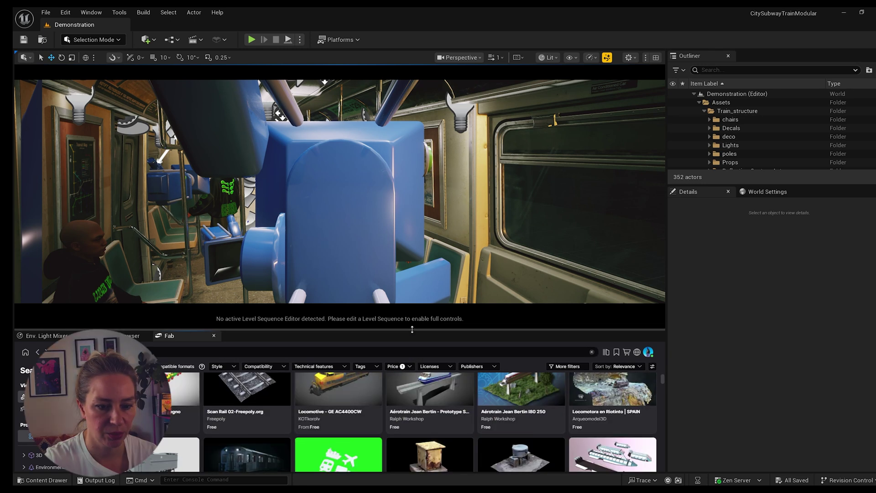
{"action": "left_click_drag", "start_coordinate": [412, 329], "coordinate": [411, 242]}
{"action": "left_click", "coordinate": [356, 384]}
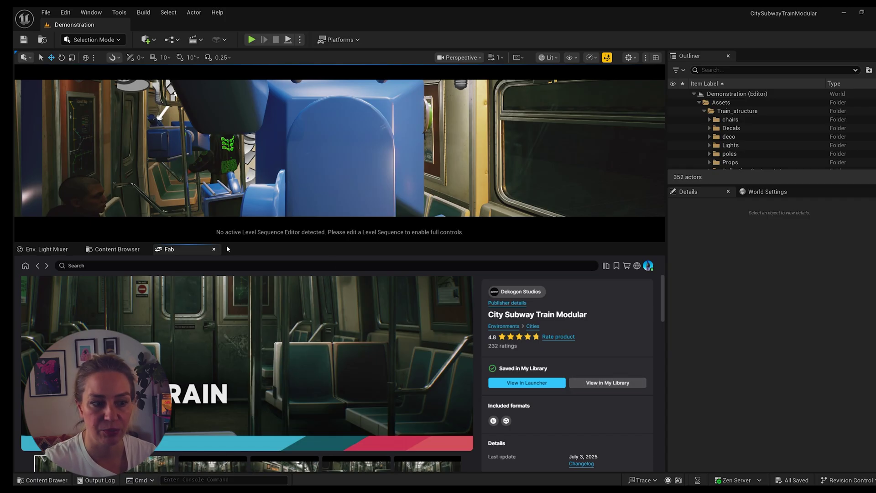
Step: Enlarge the level viewport and examine the dressed characters inside the subway car from different viewpoints
{"action": "left_click_drag", "start_coordinate": [237, 241], "coordinate": [236, 422]}
{"action": "mouse_move", "coordinate": [208, 317]}
{"action": "right_mouse_down"}
{"action": "mouse_move", "coordinate": [194, 316]}
{"action": "mouse_move", "coordinate": [224, 315]}
{"action": "right_mouse_up"}
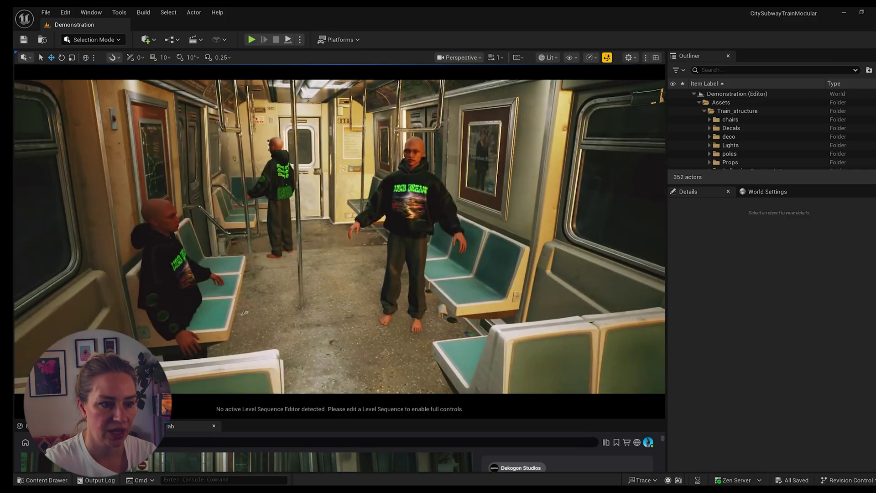
{"action": "right_click_drag", "start_coordinate": [249, 322], "coordinate": [242, 322]}
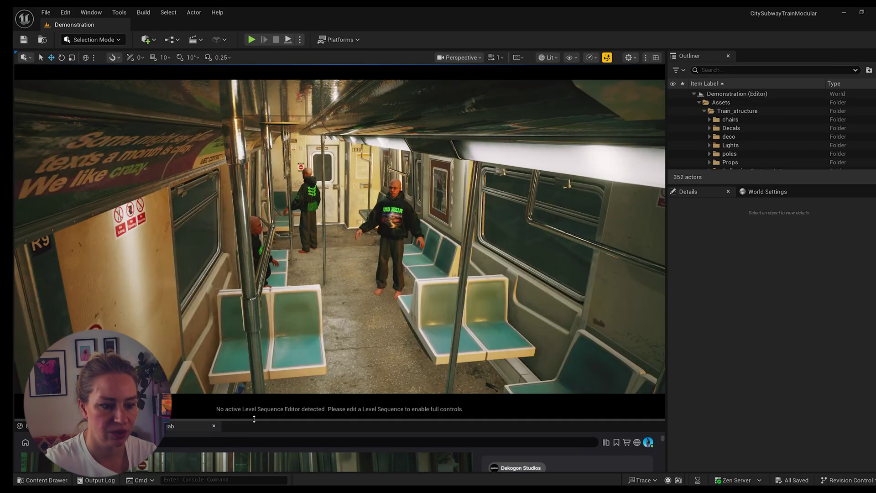
Step: Make more room for the content browser and open the sq_train level sequence from the Content folder
{"action": "left_click_drag", "start_coordinate": [263, 421], "coordinate": [264, 346]}
{"action": "left_click", "coordinate": [118, 352]}
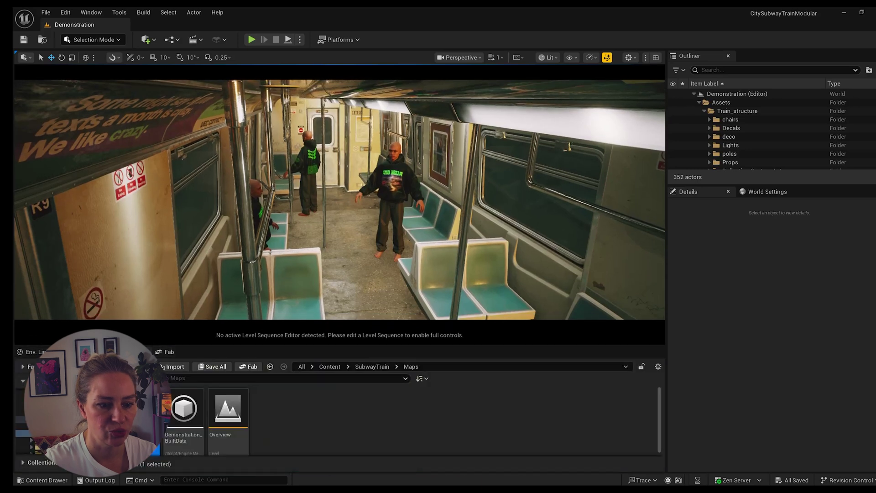
{"action": "left_click", "coordinate": [367, 367]}
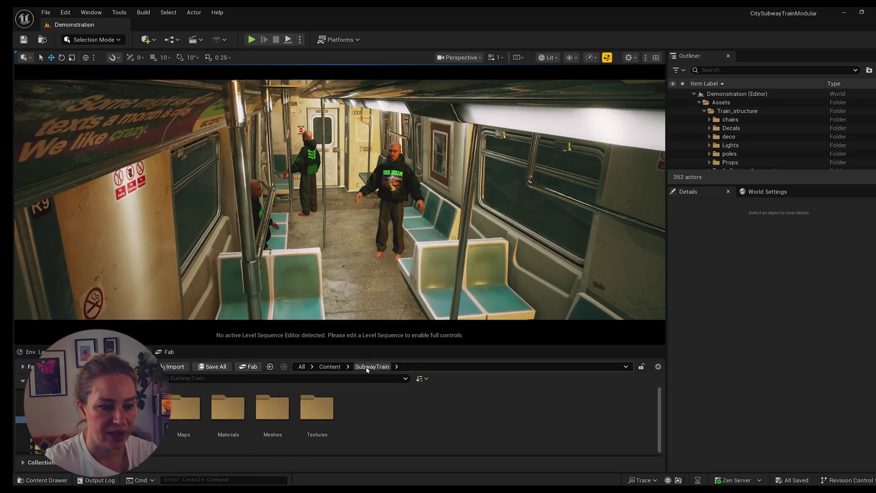
{"action": "left_click", "coordinate": [325, 369]}
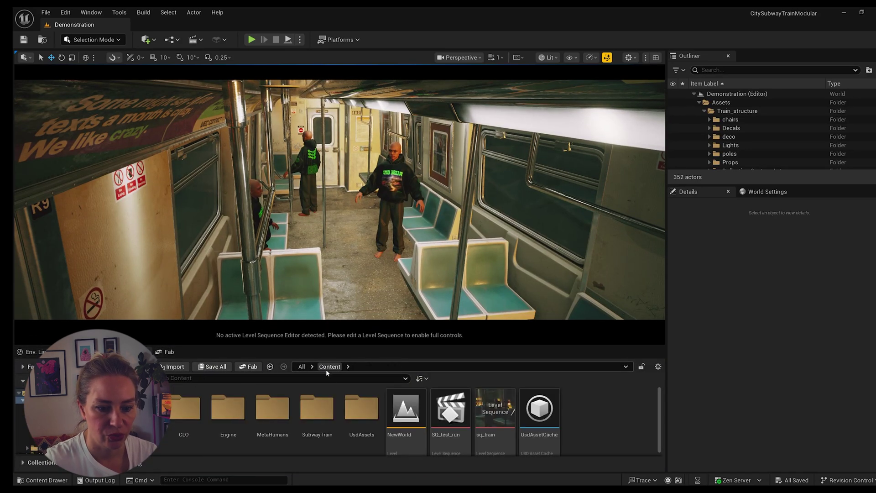
{"action": "double_click", "coordinate": [473, 425]}
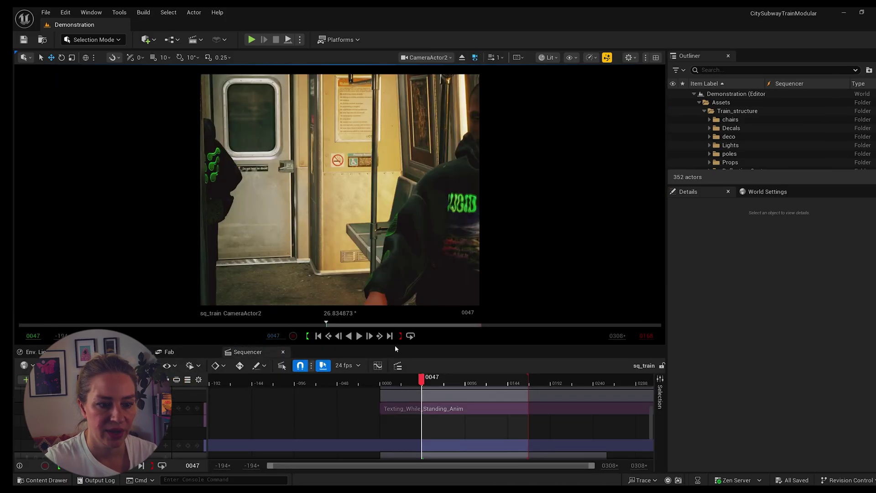